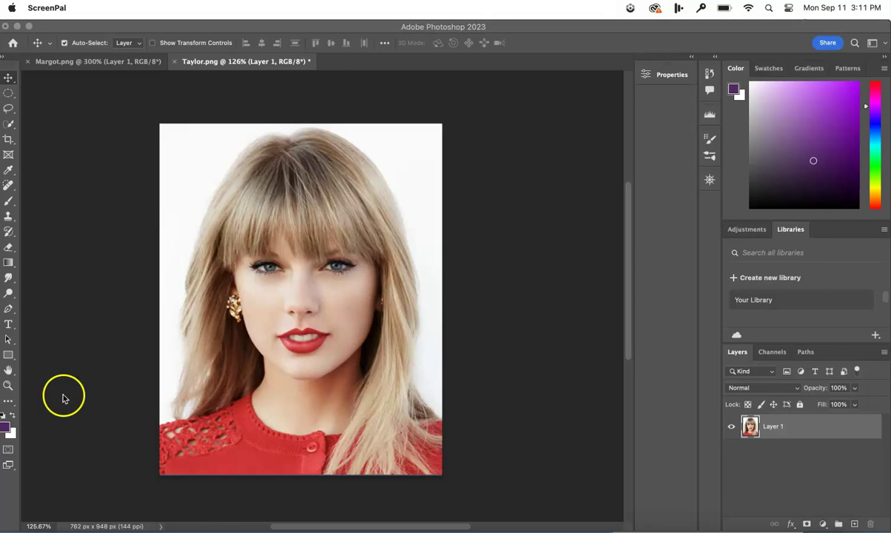
# Bring Photoshop forward, make Margot.png the active document, and reveal the Lasso tool group
pyautogui.click(94, 62)
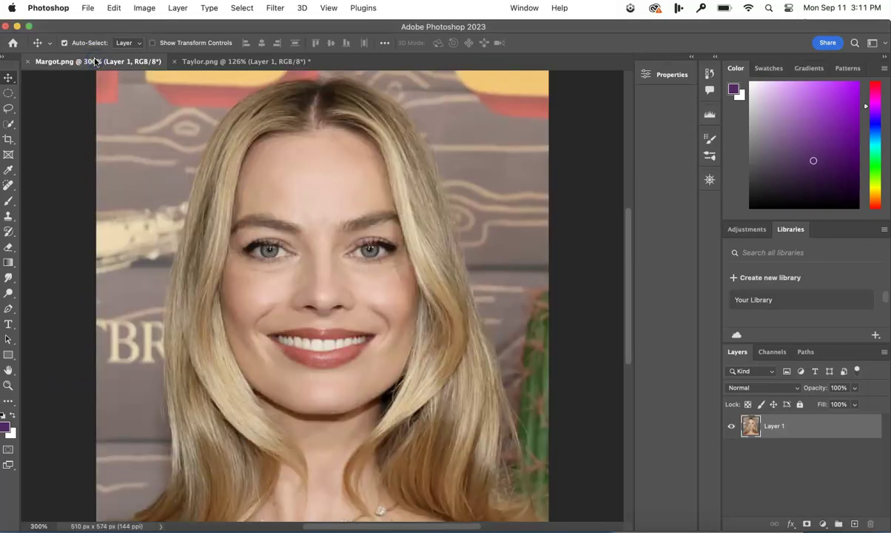
pyautogui.click(214, 61)
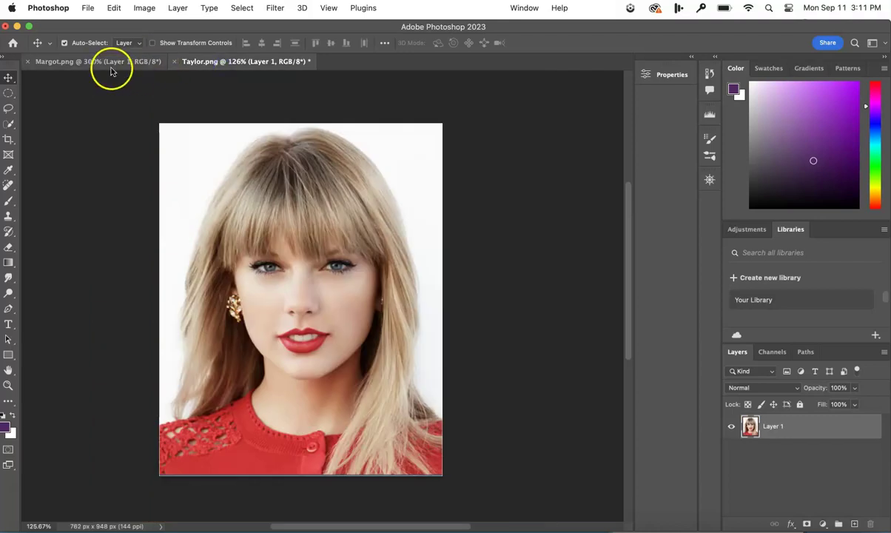
pyautogui.click(114, 64)
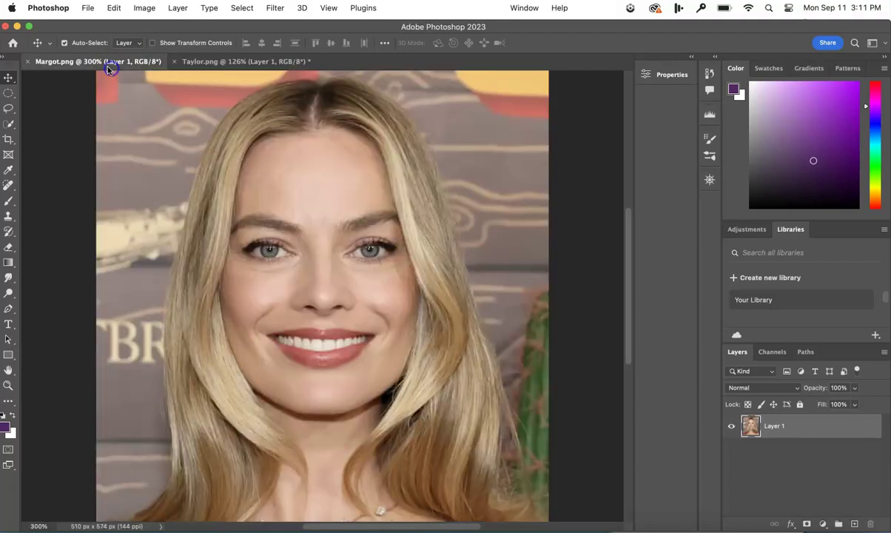
pyautogui.click(9, 111)
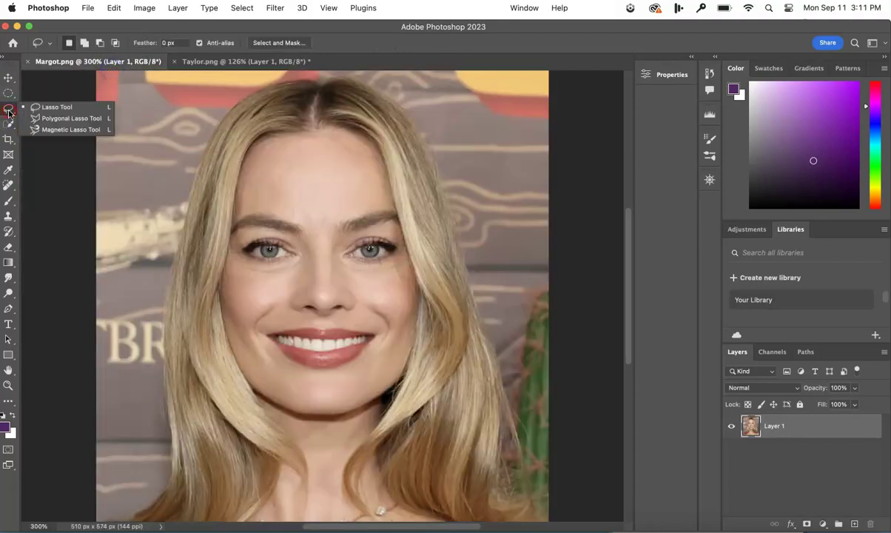
# Lasso-select Margot's face and surrounding hair, then switch back to Taylor.png
pyautogui.click(32, 111)
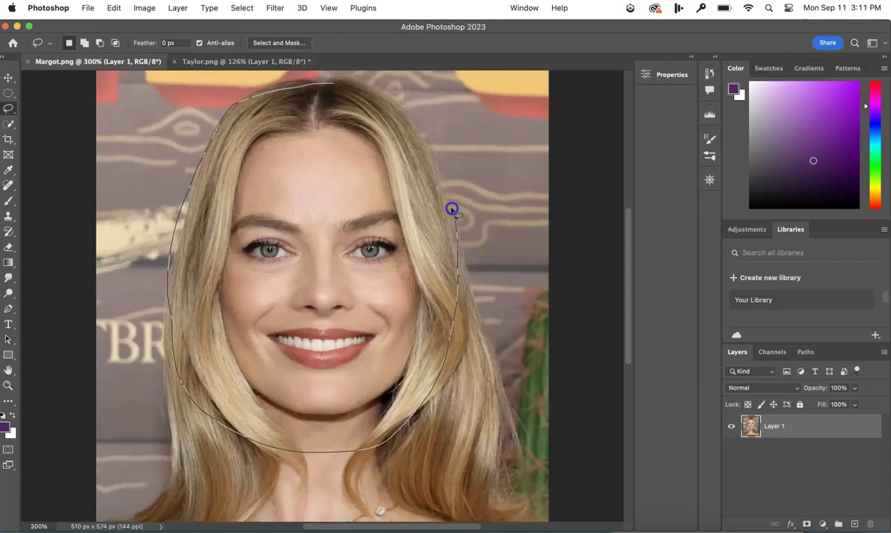
pyautogui.moveTo(333, 84); pyautogui.dragTo(335, 85)
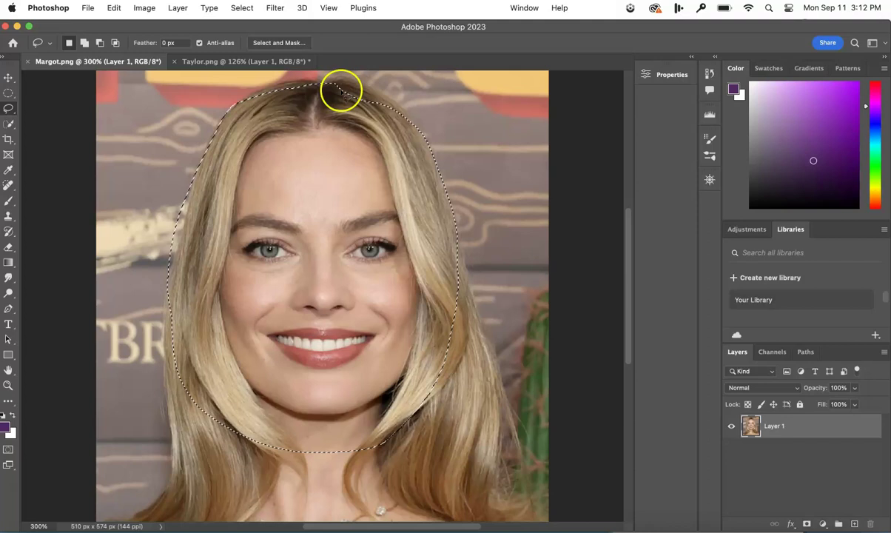
pyautogui.click(279, 65)
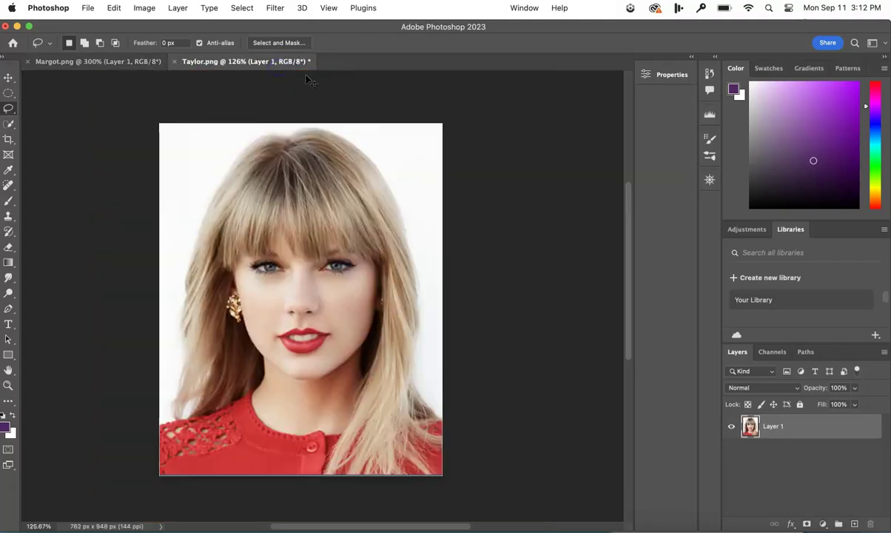
# Paste the face as Layer 2, scale it to about 127% over Taylor's face, and set 70% opacity
pyautogui.press('super+v')
pyautogui.click(6, 79)
pyautogui.press('super+t')
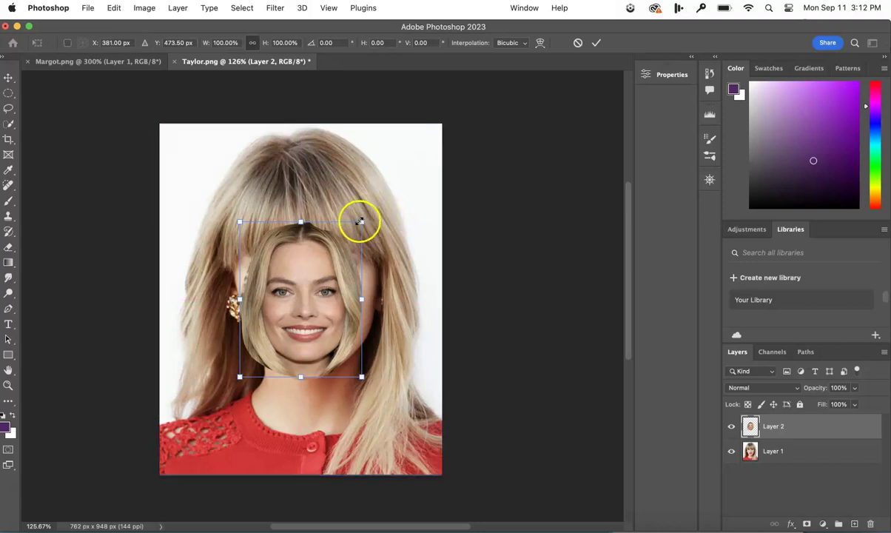
pyautogui.moveTo(361, 221); pyautogui.dragTo(396, 180)
pyautogui.moveTo(335, 252); pyautogui.dragTo(324, 247)
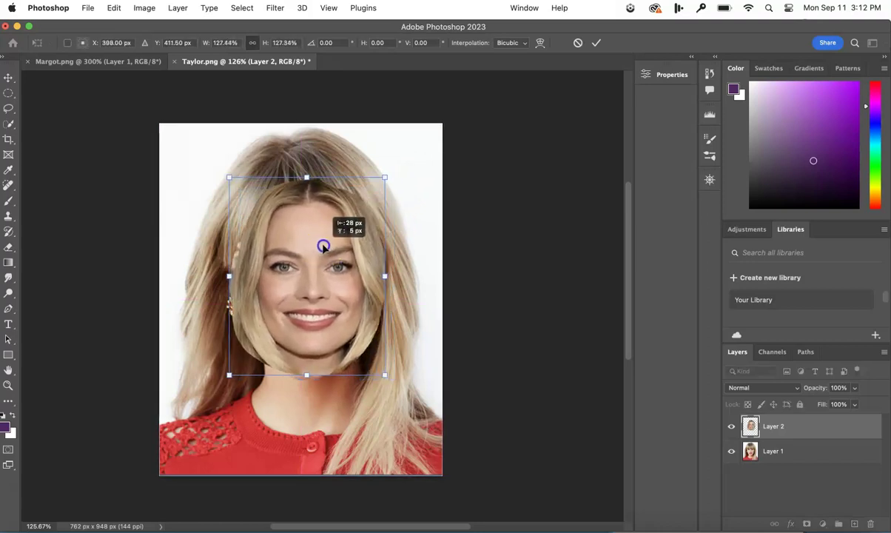
pyautogui.click(856, 388)
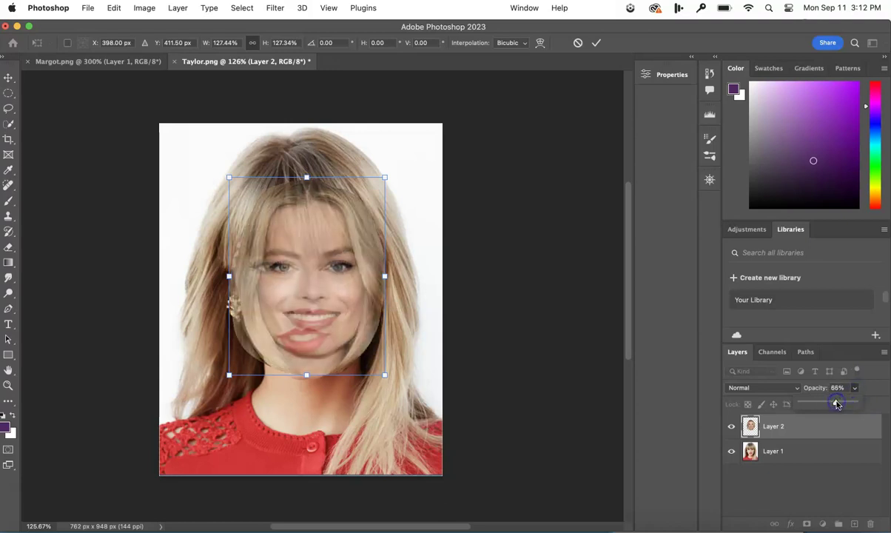
pyautogui.moveTo(355, 311); pyautogui.dragTo(332, 305)
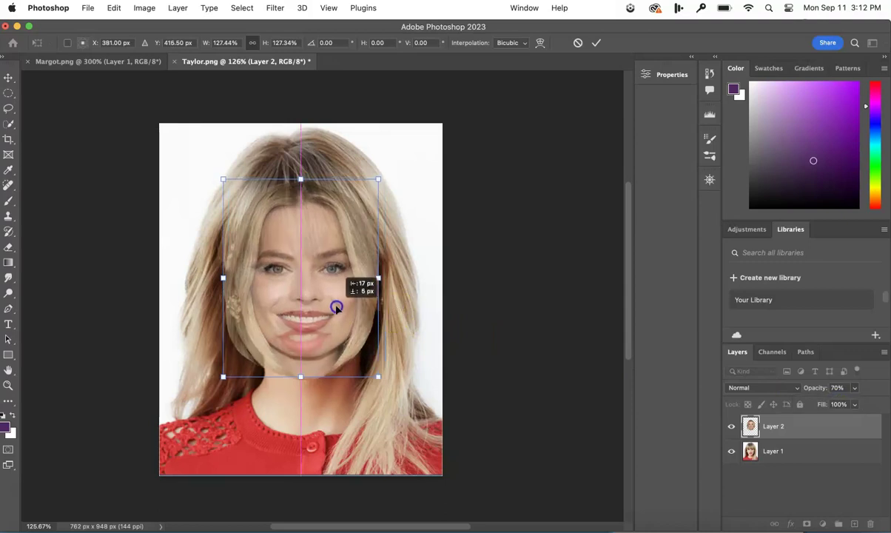
# Zoom in, then enlarge, shift left and stretch the pasted face down to the chin
pyautogui.press('super+equal')
pyautogui.press('super+equal')
pyautogui.press('super+equal')
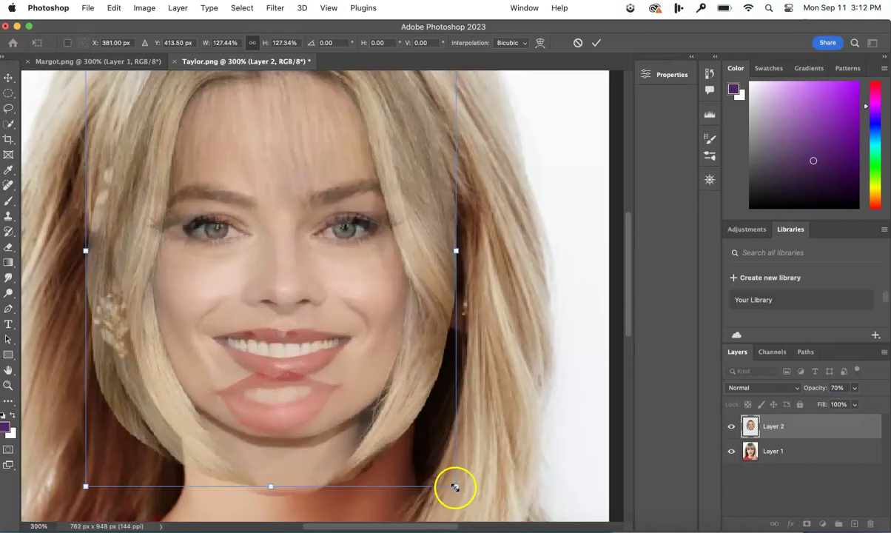
pyautogui.moveTo(454, 485)
pyautogui.mouseDown()
pyautogui.moveTo(462, 494)
pyautogui.moveTo(455, 481)
pyautogui.mouseUp()
pyautogui.moveTo(381, 260)
pyautogui.mouseDown()
pyautogui.moveTo(355, 259)
pyautogui.moveTo(354, 236)
pyautogui.mouseUp()
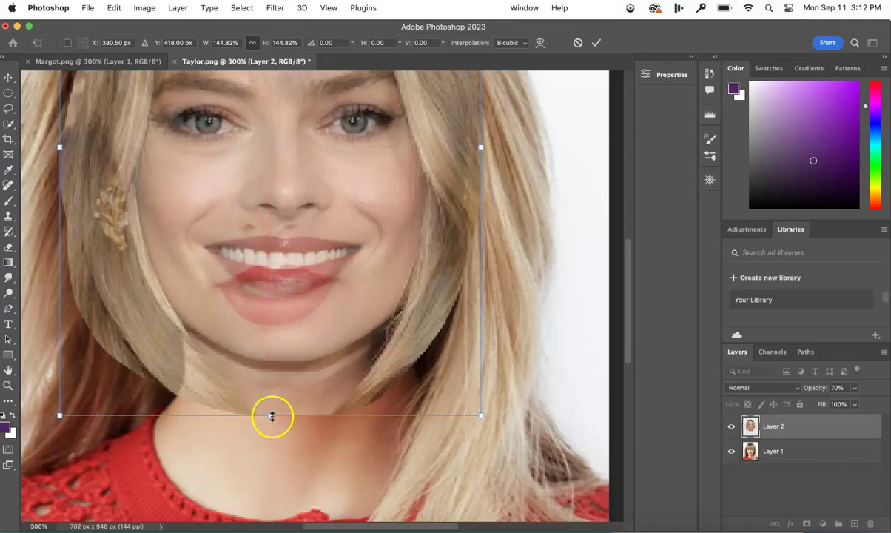
pyautogui.moveTo(271, 419); pyautogui.dragTo(268, 434)
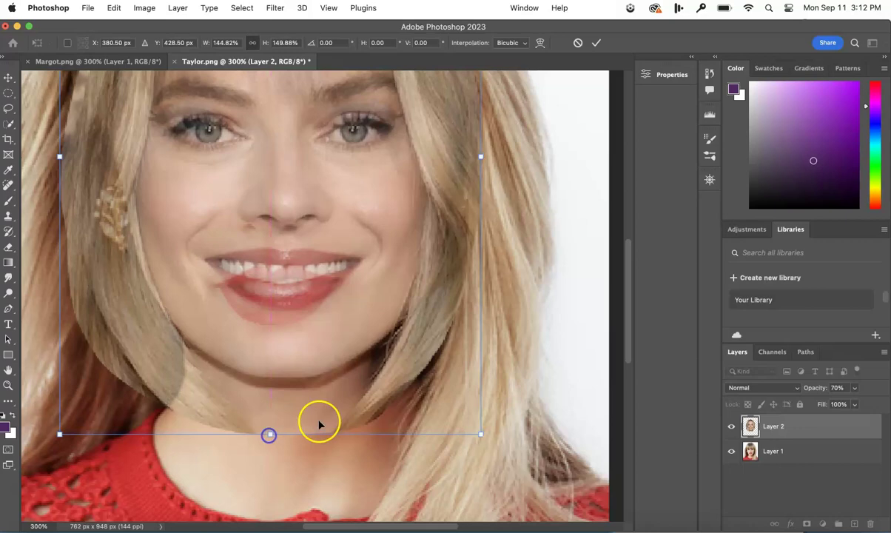
# At 200% zoom, widen the face to about 154% and stretch it up to the hairline, then commit
pyautogui.press('super+minus')
pyautogui.press('super+minus')
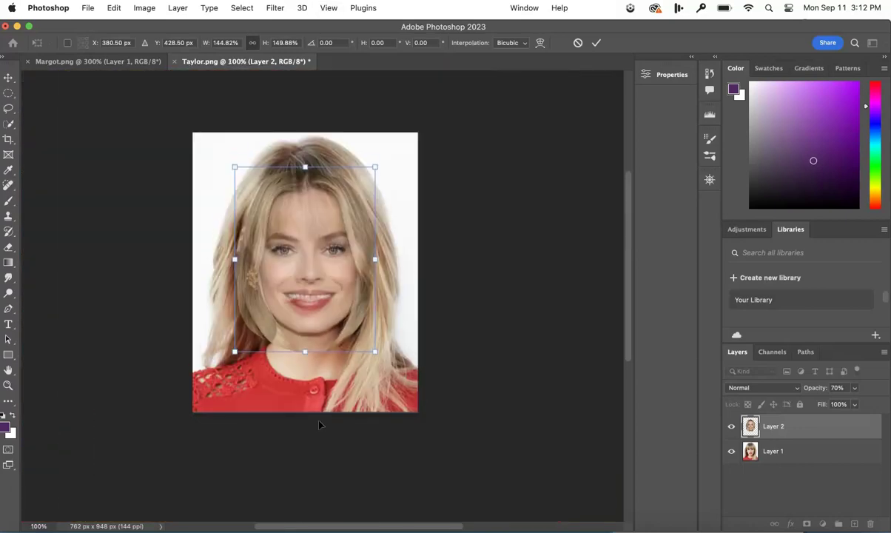
pyautogui.press('super+plus')
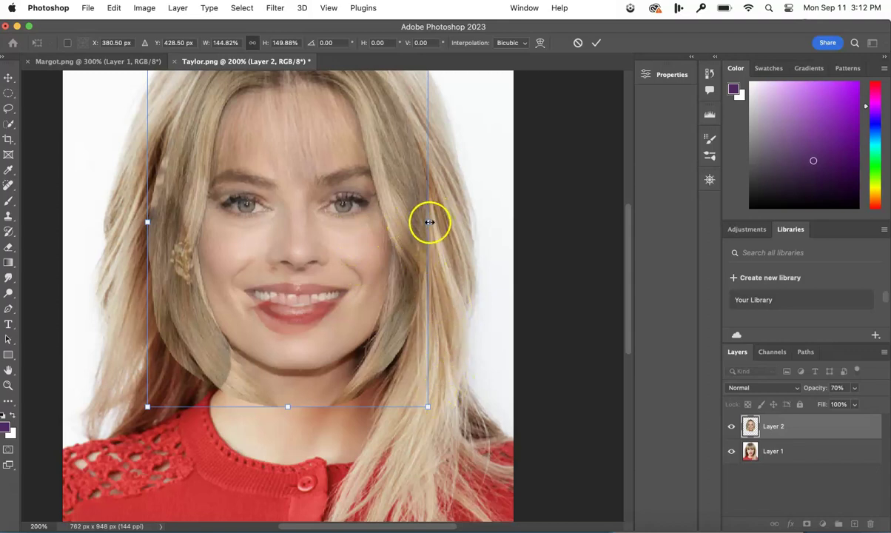
pyautogui.moveTo(432, 221); pyautogui.dragTo(435, 222)
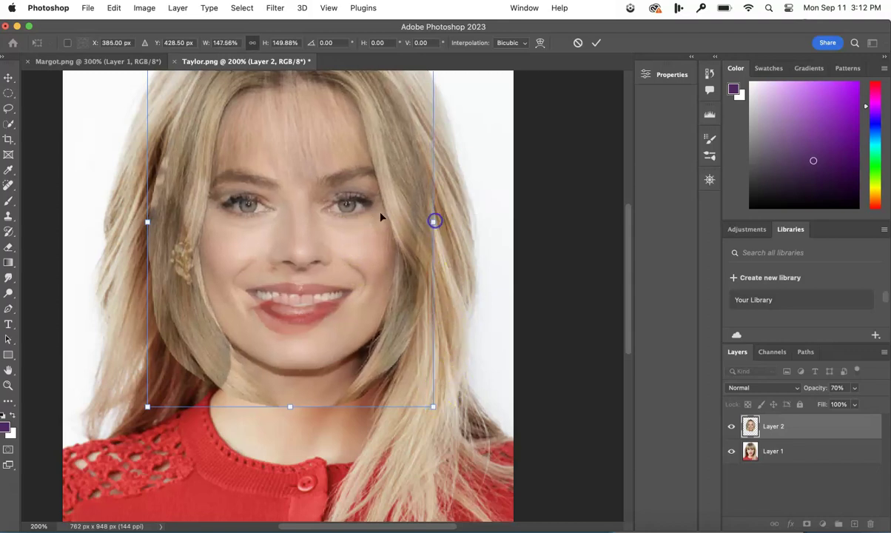
pyautogui.moveTo(145, 220); pyautogui.dragTo(134, 219)
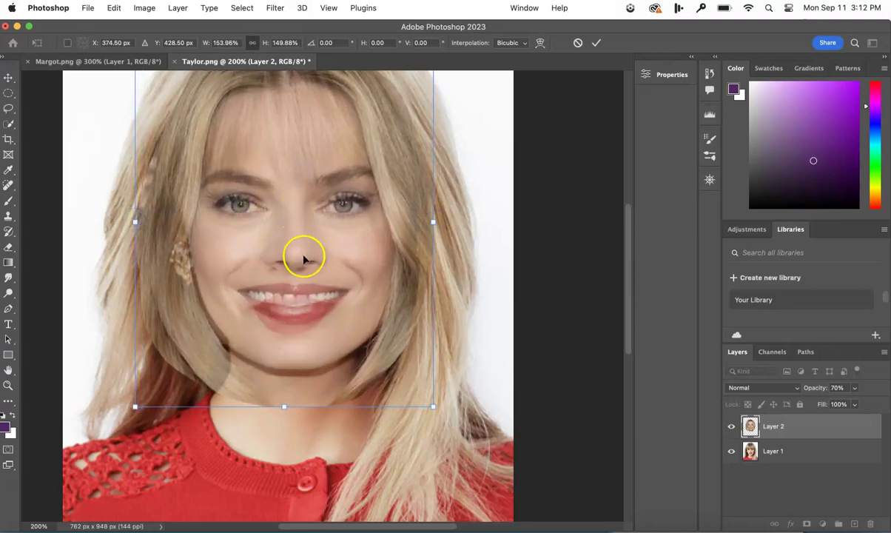
pyautogui.scroll(-2, 337, 291)
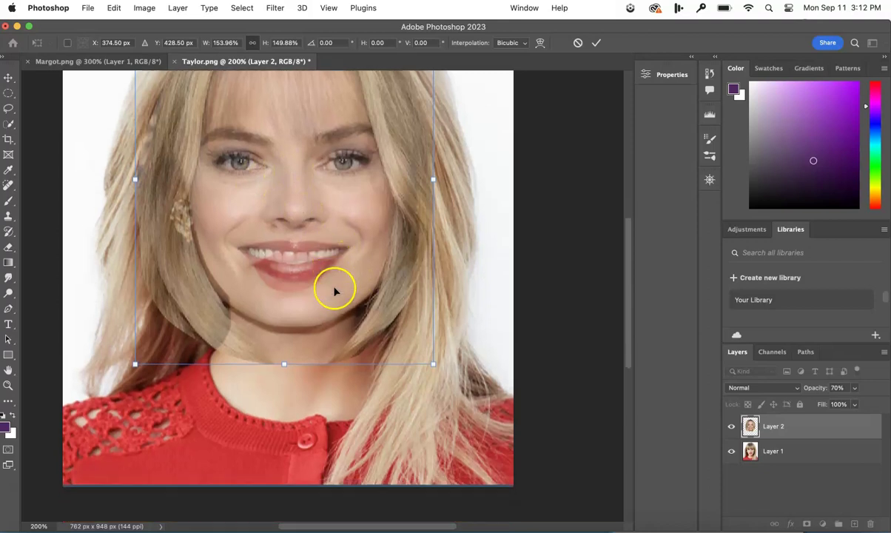
pyautogui.scroll(3, 326, 302)
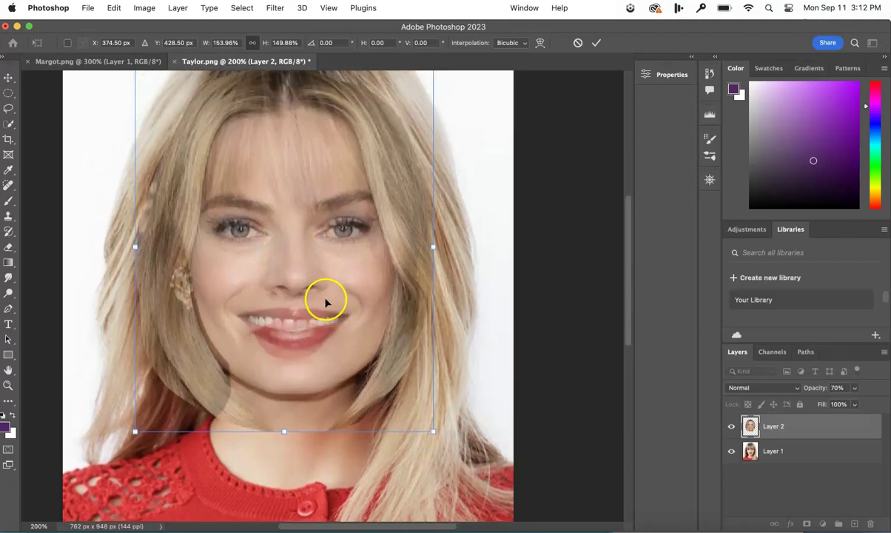
pyautogui.scroll(4, 323, 298)
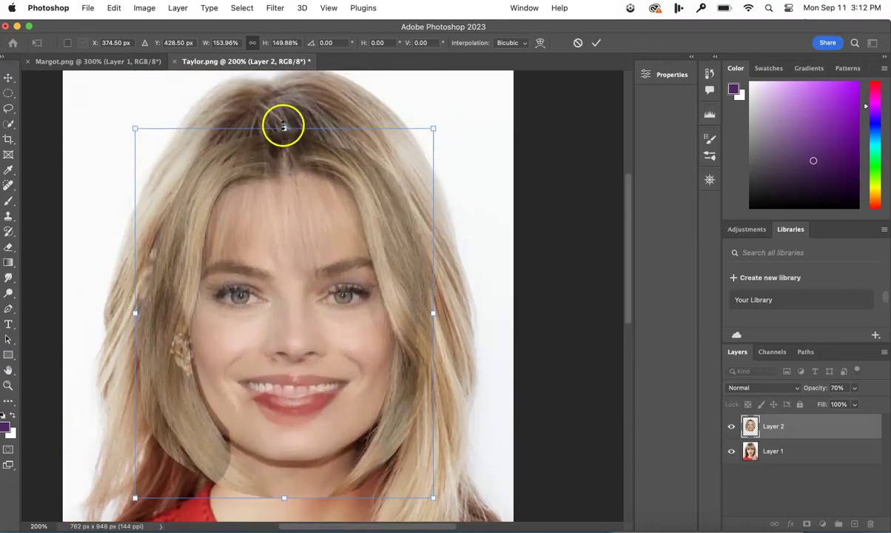
pyautogui.moveTo(284, 128); pyautogui.dragTo(284, 119)
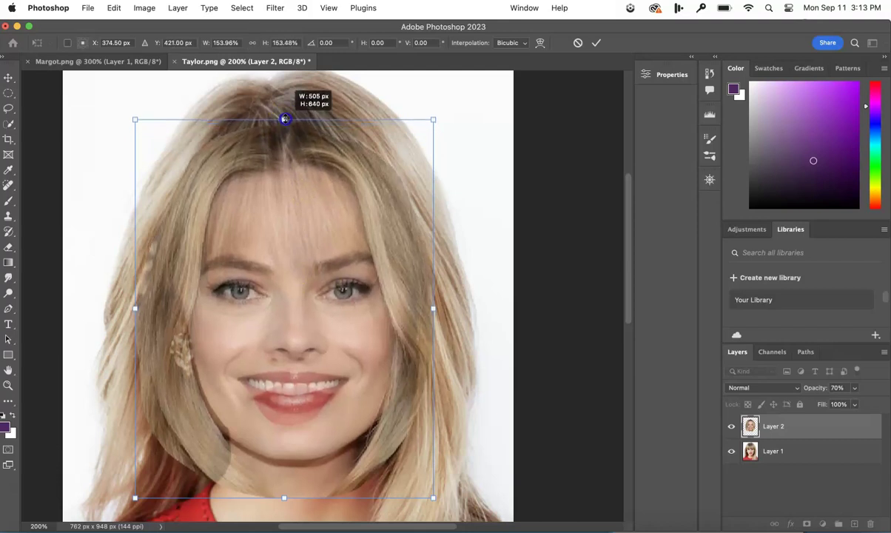
pyautogui.press('Return')
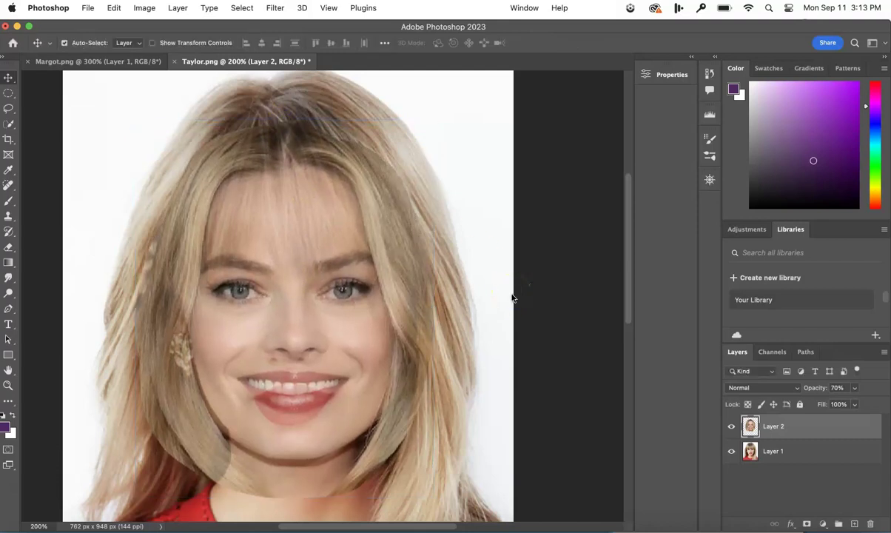
# Restore Layer 2 to 100% opacity and set up the Eraser with a 105 px, 11% hardness tip
pyautogui.click(856, 388)
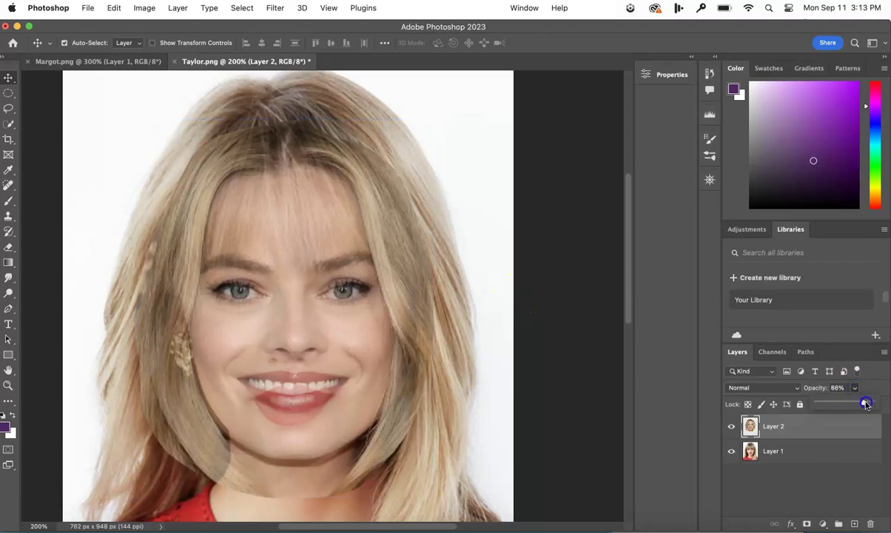
pyautogui.moveTo(866, 403); pyautogui.dragTo(877, 403)
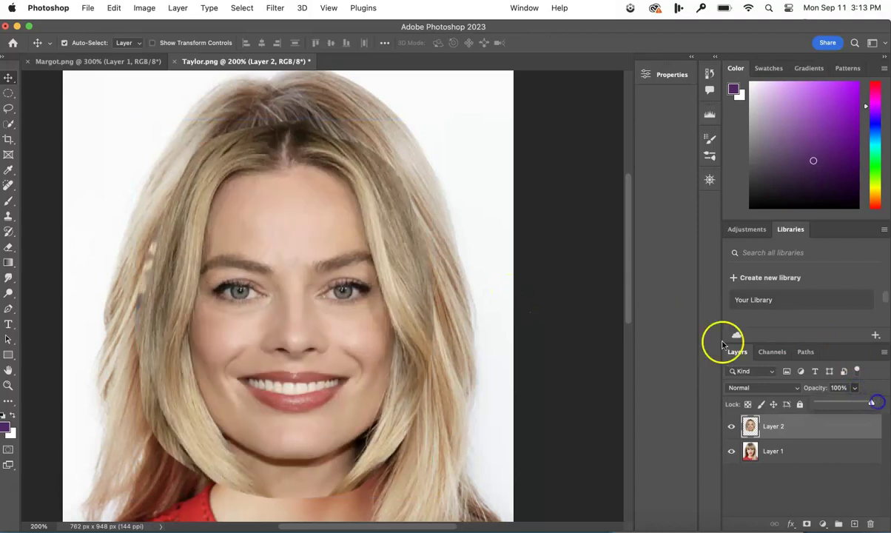
pyautogui.click(8, 249)
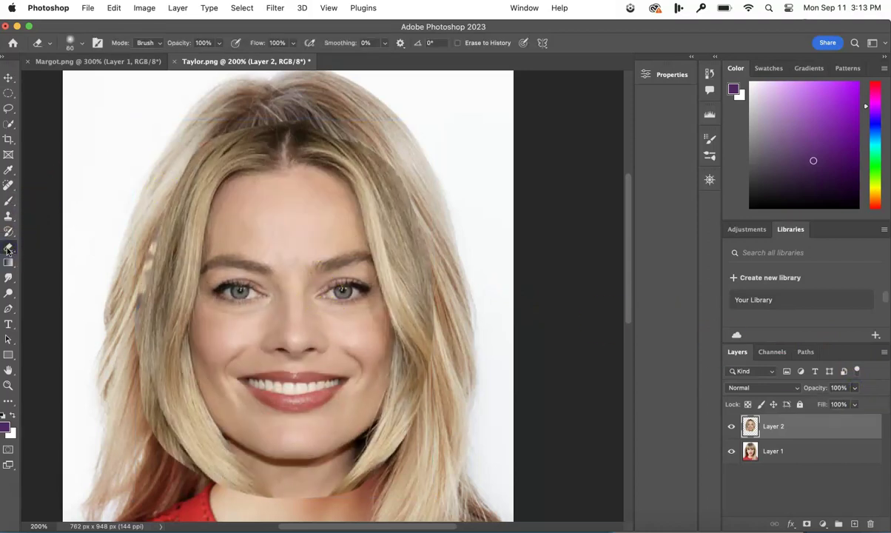
pyautogui.moveTo(9, 249); pyautogui.dragTo(42, 250)
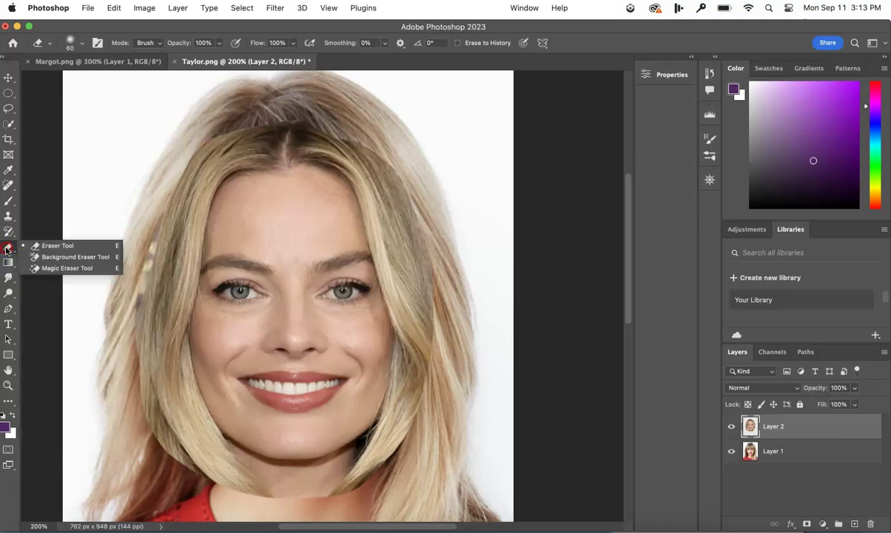
pyautogui.click(72, 251)
pyautogui.click(81, 42)
pyautogui.moveTo(85, 81); pyautogui.dragTo(87, 83)
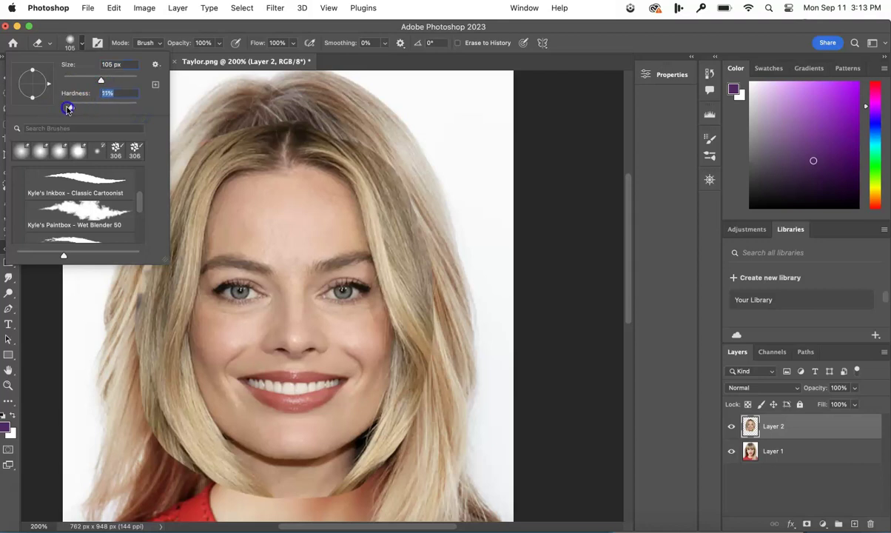
# Softly erase the pasted face's left, top and right hair edges and the dark edge under the chin
pyautogui.click(244, 121)
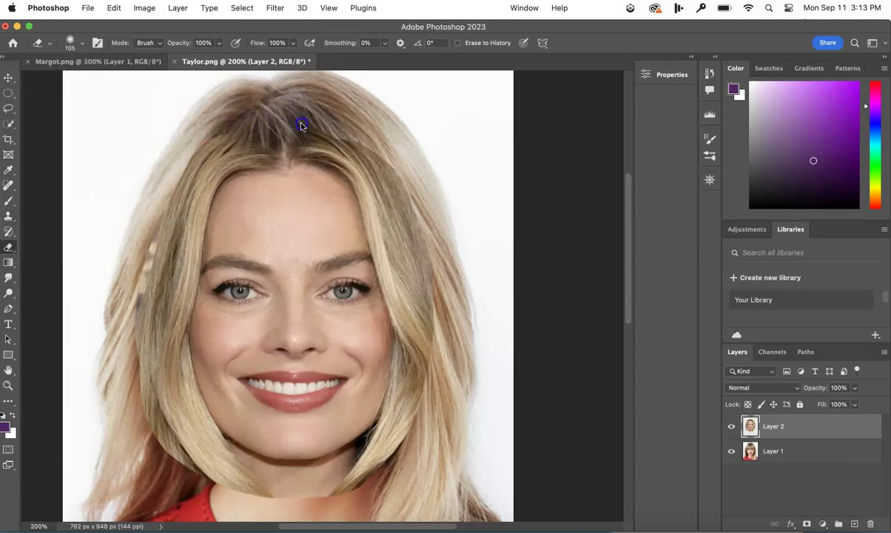
pyautogui.moveTo(169, 190)
pyautogui.mouseDown()
pyautogui.moveTo(148, 248)
pyautogui.moveTo(145, 317)
pyautogui.mouseUp()
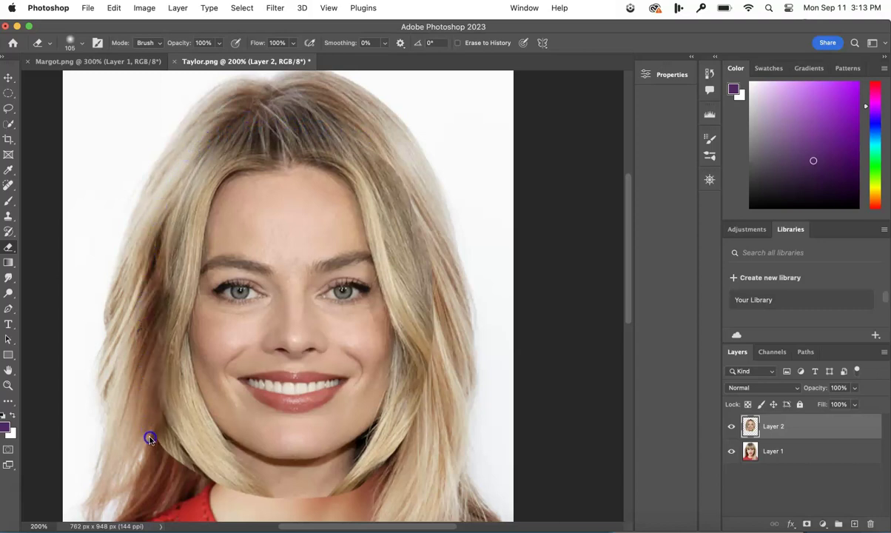
pyautogui.moveTo(181, 83)
pyautogui.mouseDown()
pyautogui.moveTo(196, 148)
pyautogui.moveTo(147, 241)
pyautogui.mouseUp()
pyautogui.moveTo(321, 113)
pyautogui.mouseDown()
pyautogui.moveTo(410, 201)
pyautogui.moveTo(454, 342)
pyautogui.moveTo(442, 338)
pyautogui.moveTo(433, 395)
pyautogui.moveTo(393, 474)
pyautogui.moveTo(276, 503)
pyautogui.moveTo(213, 482)
pyautogui.moveTo(155, 420)
pyautogui.mouseUp()
pyautogui.moveTo(371, 432)
pyautogui.mouseDown()
pyautogui.moveTo(358, 477)
pyautogui.moveTo(350, 475)
pyautogui.moveTo(405, 425)
pyautogui.moveTo(426, 382)
pyautogui.moveTo(385, 453)
pyautogui.mouseUp()
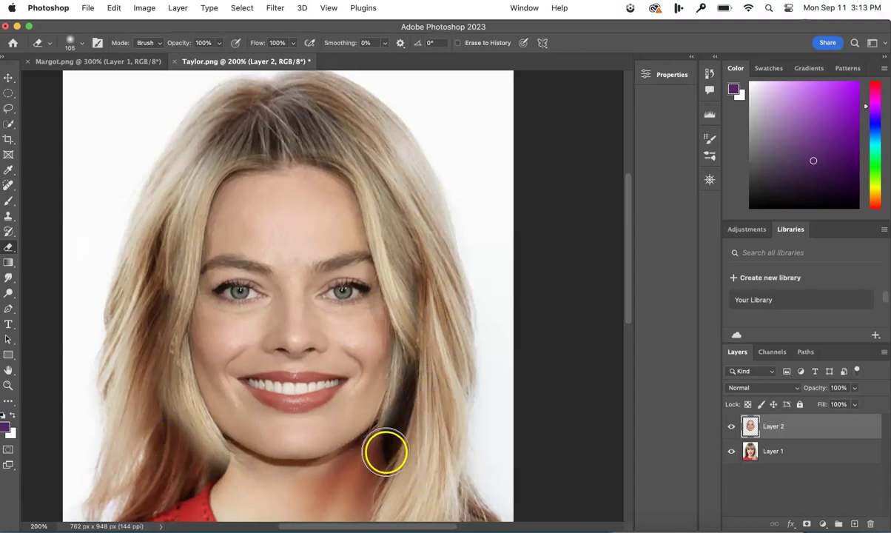
# Enlarge the eraser, erase the reddish jaw and neck patch, then undo those two strokes
pyautogui.click(79, 42)
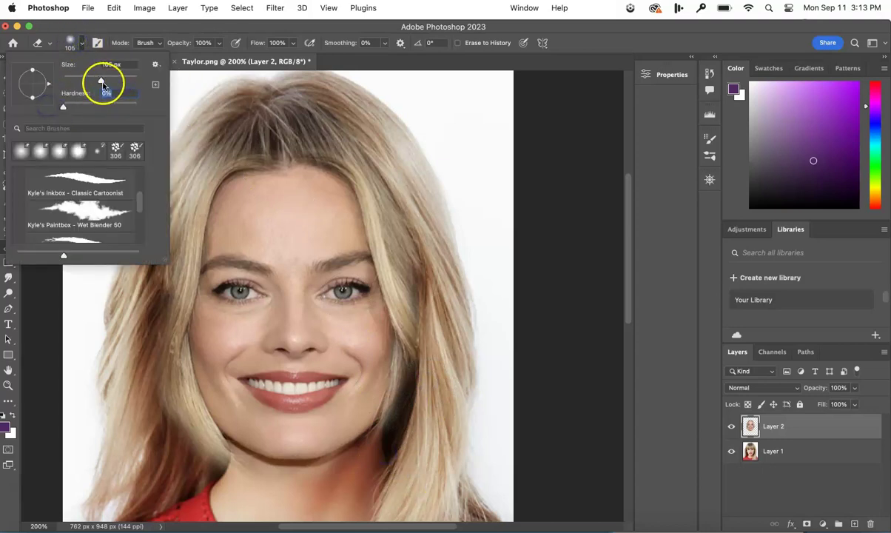
pyautogui.click(381, 469)
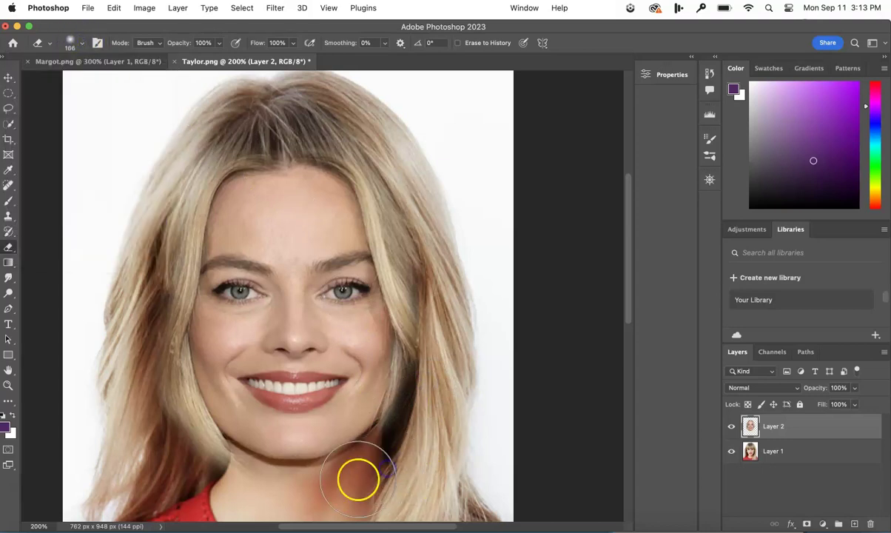
pyautogui.moveTo(333, 487)
pyautogui.mouseDown()
pyautogui.moveTo(223, 469)
pyautogui.moveTo(286, 482)
pyautogui.moveTo(211, 455)
pyautogui.moveTo(181, 423)
pyautogui.moveTo(156, 364)
pyautogui.mouseUp()
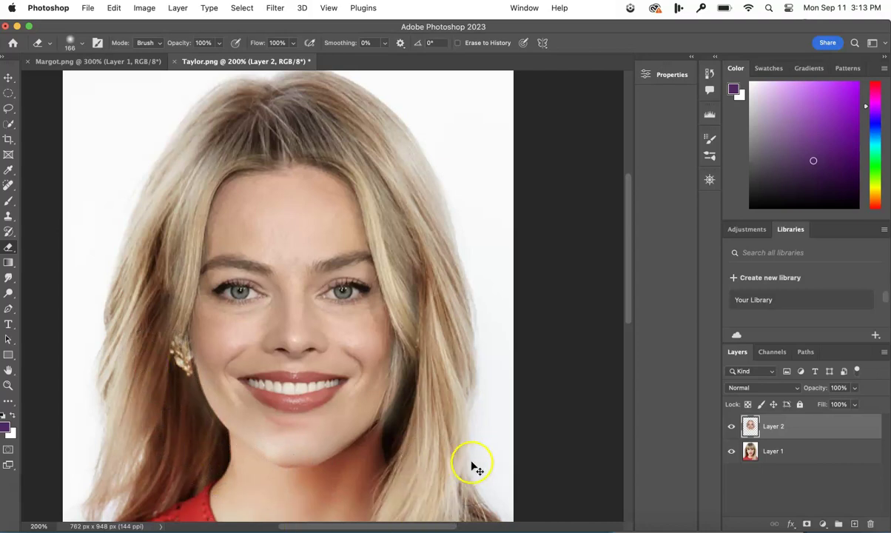
pyautogui.hotkey('ctrl', 'z')
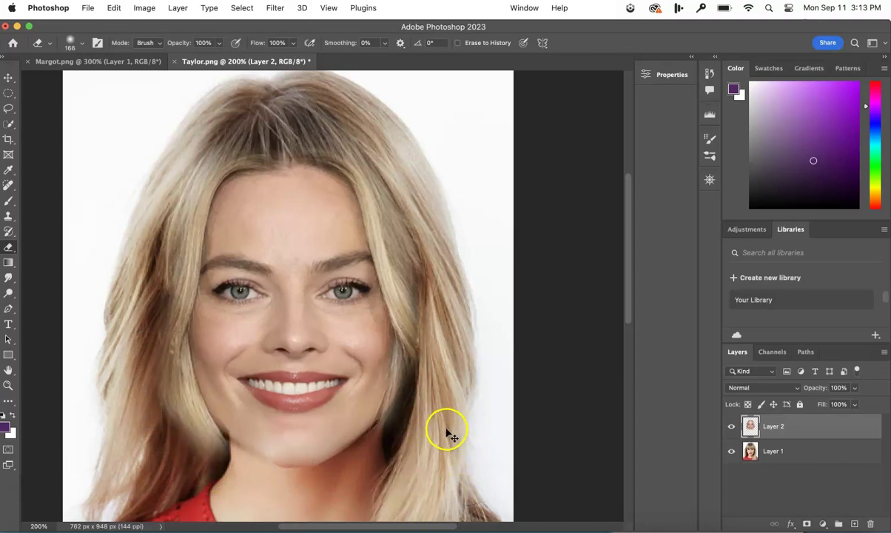
pyautogui.hotkey('ctrl', 'z')
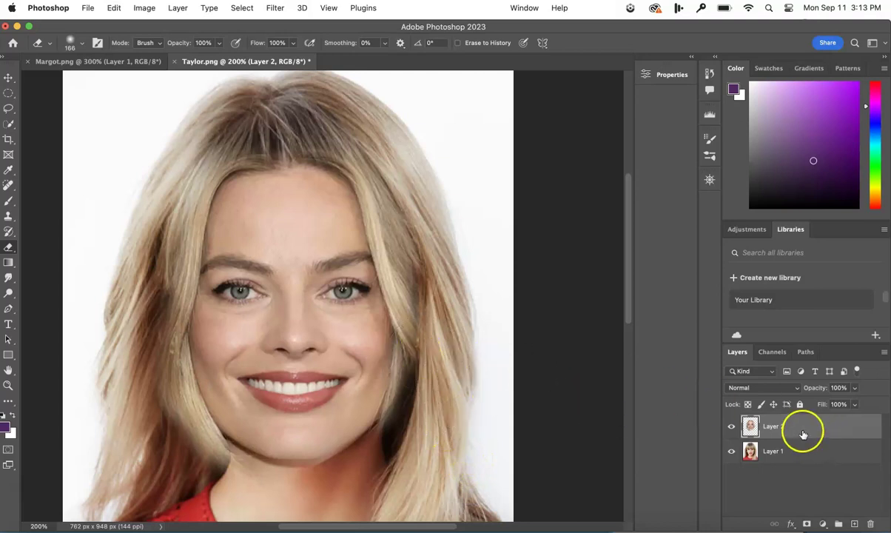
pyautogui.hotkey('ctrl', 't')
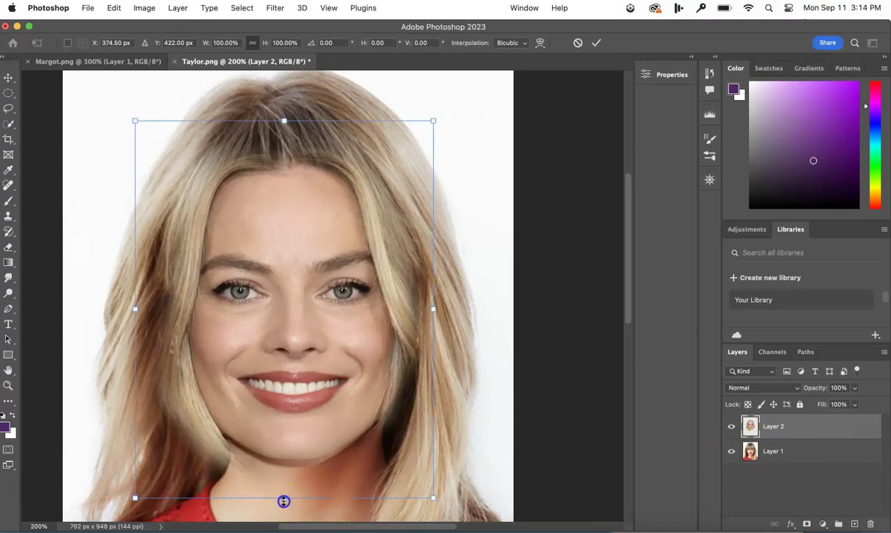
# Stretch the face layer about 2% taller, then erase the left jaw and neck to reveal the hair
pyautogui.moveTo(283, 502); pyautogui.dragTo(280, 508)
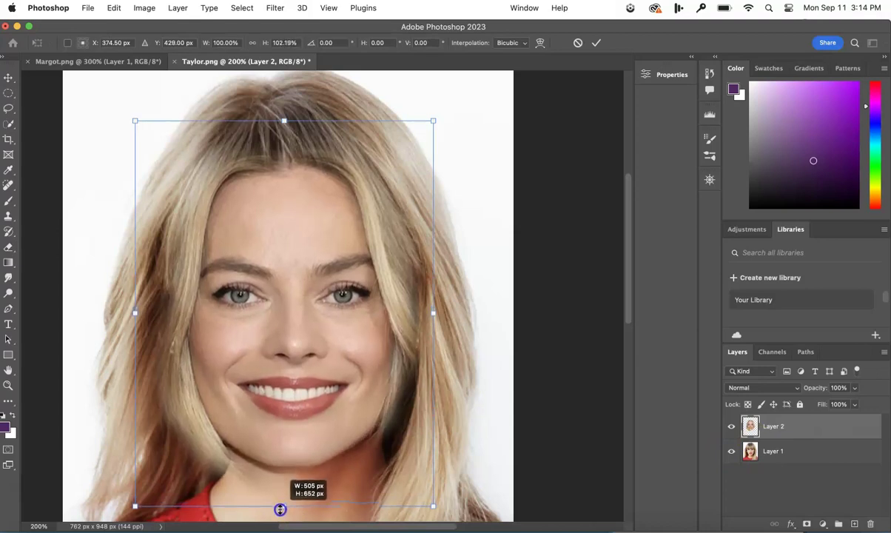
pyautogui.click(10, 247)
pyautogui.click(358, 481)
pyautogui.click(293, 486)
pyautogui.moveTo(225, 483)
pyautogui.mouseDown()
pyautogui.moveTo(168, 406)
pyautogui.moveTo(159, 363)
pyautogui.moveTo(179, 368)
pyautogui.mouseUp()
# Erase around the neck, right ear, earring and forehead to reveal the underlying bangs and hair
pyautogui.click(365, 479)
pyautogui.moveTo(366, 479)
pyautogui.mouseDown()
pyautogui.moveTo(404, 441)
pyautogui.moveTo(377, 457)
pyautogui.moveTo(414, 412)
pyautogui.moveTo(435, 296)
pyautogui.mouseUp()
pyautogui.moveTo(419, 367)
pyautogui.mouseDown()
pyautogui.moveTo(412, 364)
pyautogui.moveTo(448, 272)
pyautogui.moveTo(435, 241)
pyautogui.mouseUp()
pyautogui.moveTo(406, 188)
pyautogui.mouseDown()
pyautogui.moveTo(310, 156)
pyautogui.moveTo(194, 173)
pyautogui.moveTo(332, 179)
pyautogui.moveTo(191, 205)
pyautogui.moveTo(167, 219)
pyautogui.moveTo(143, 284)
pyautogui.moveTo(152, 320)
pyautogui.mouseUp()
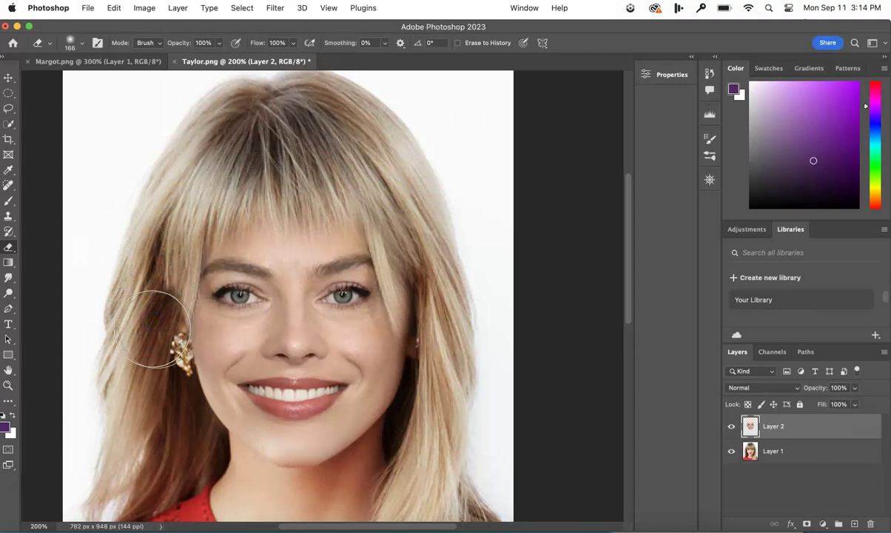
pyautogui.moveTo(448, 358); pyautogui.dragTo(419, 341)
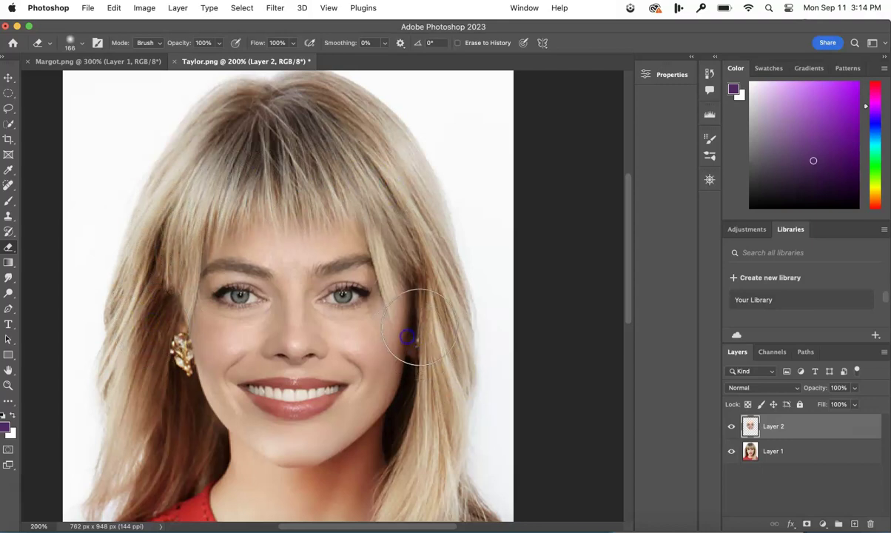
pyautogui.moveTo(431, 301)
pyautogui.mouseDown()
pyautogui.moveTo(437, 257)
pyautogui.moveTo(368, 194)
pyautogui.moveTo(298, 199)
pyautogui.mouseUp()
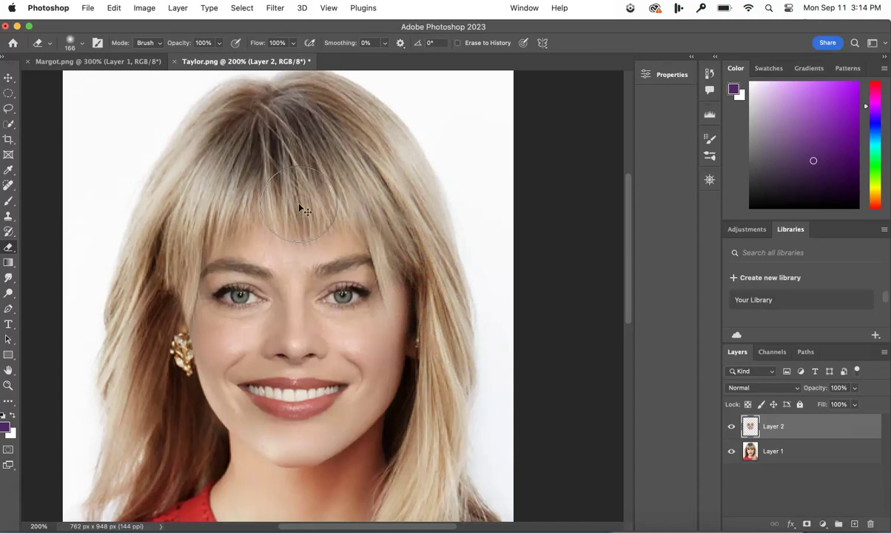
pyautogui.scroll(3, 300, 209)
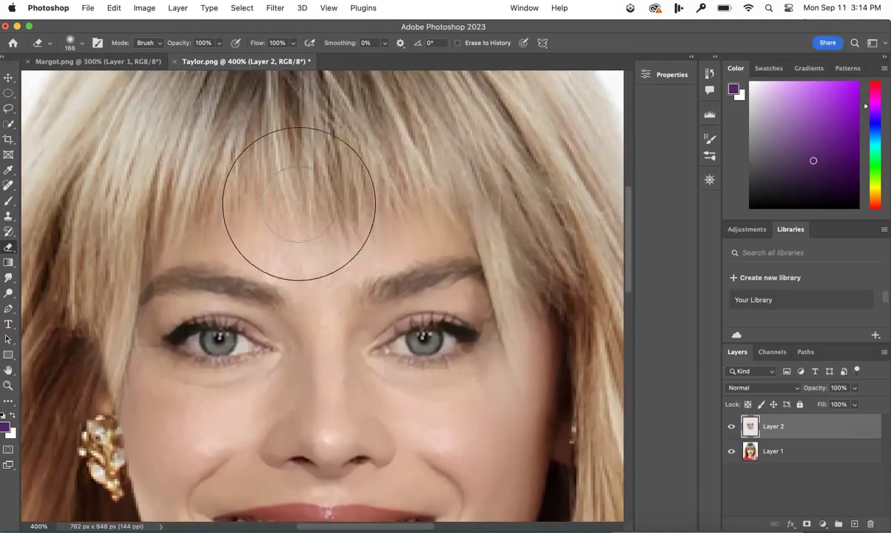
# Shrink the eraser to 52 px, erase along the bangs, and undo a stray stroke beside the right eye
pyautogui.click(79, 49)
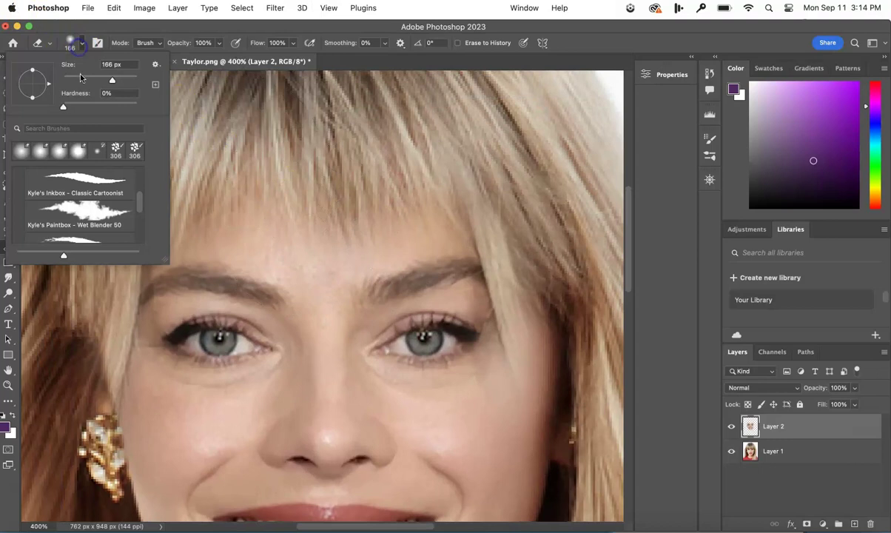
pyautogui.click(266, 207)
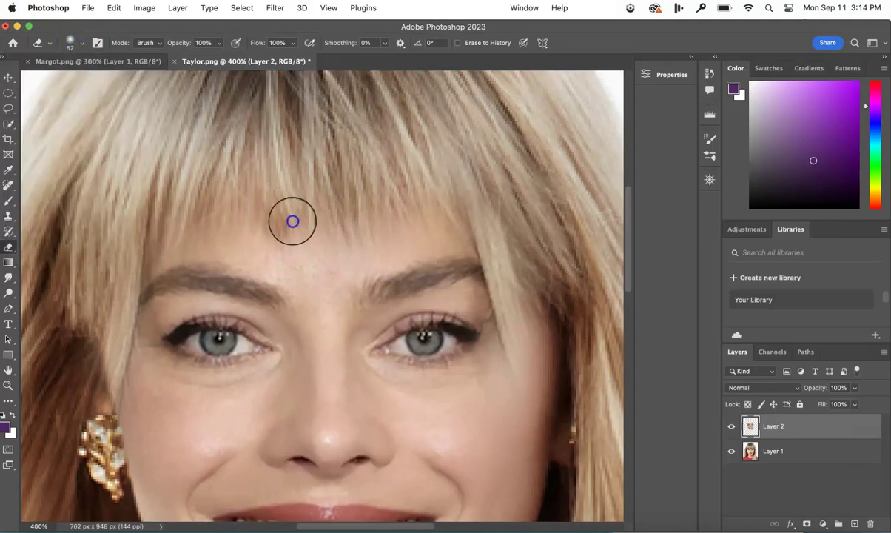
pyautogui.moveTo(269, 163)
pyautogui.mouseDown()
pyautogui.moveTo(194, 215)
pyautogui.moveTo(308, 243)
pyautogui.moveTo(460, 225)
pyautogui.mouseUp()
pyautogui.scroll(-1, 459, 225)
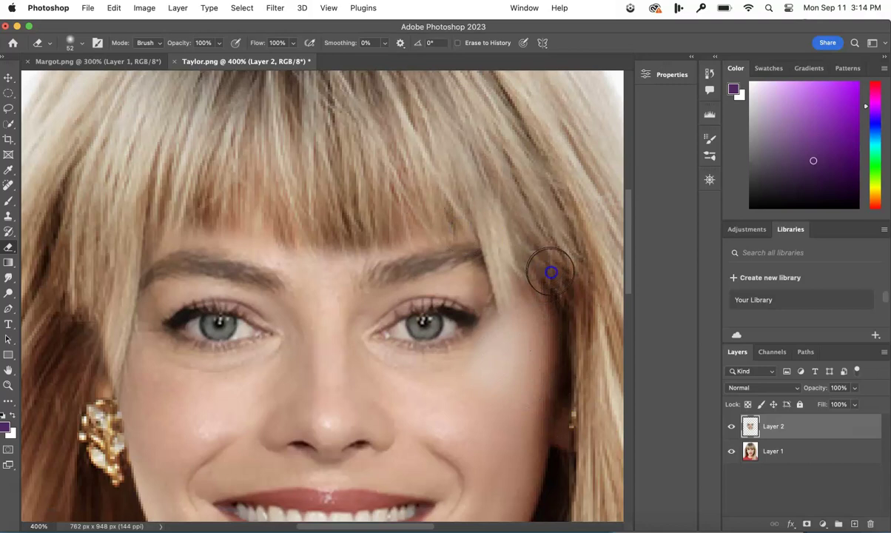
pyautogui.moveTo(512, 306); pyautogui.dragTo(491, 249)
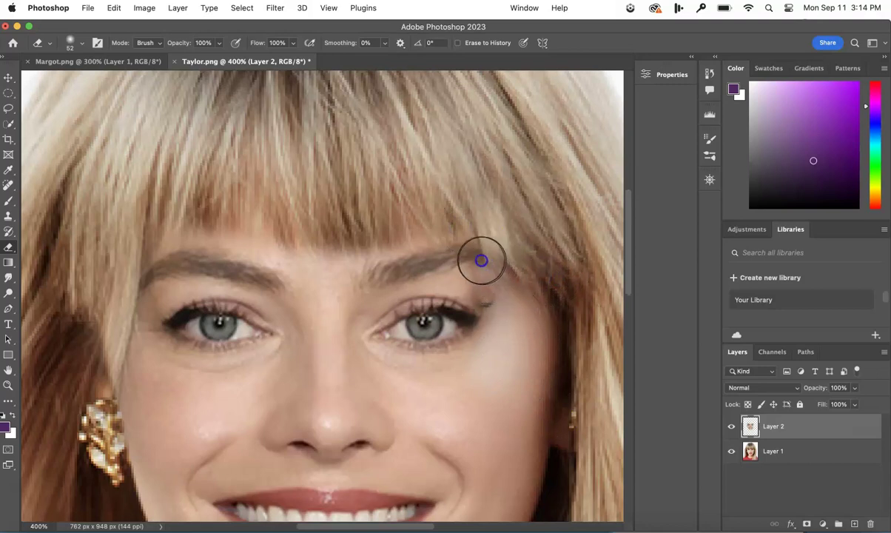
pyautogui.press('super+z')
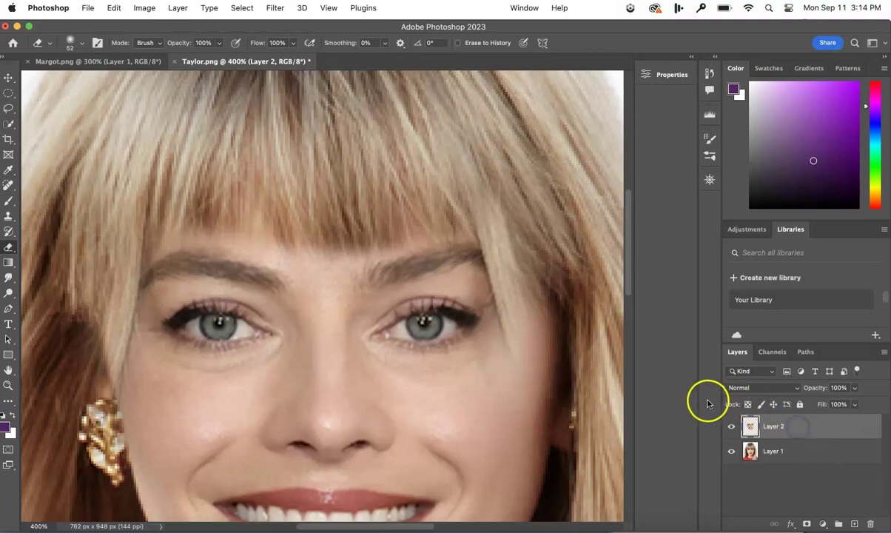
# Widen the face layer to about 102%, then erase the right cheek spot and along the left temple
pyautogui.press('super+t')
pyautogui.moveTo(579, 370); pyautogui.dragTo(591, 368)
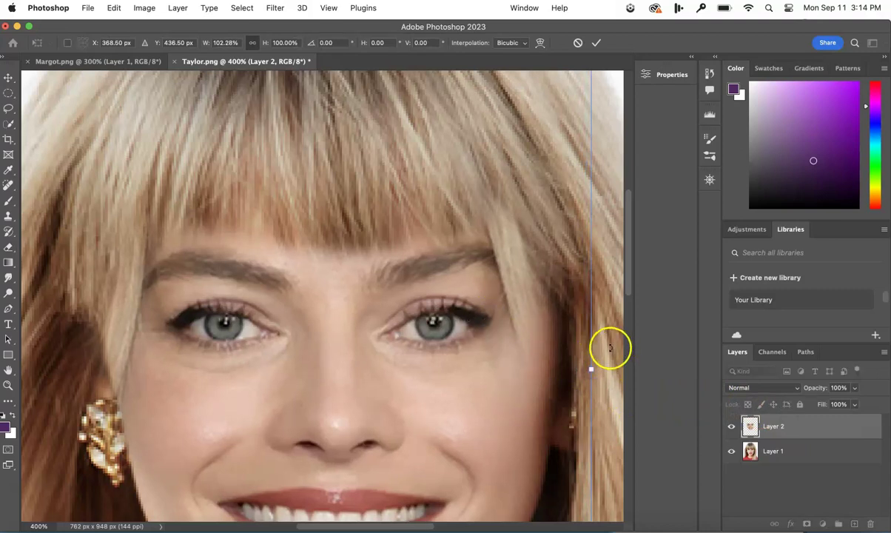
pyautogui.press('Return')
pyautogui.press('e')
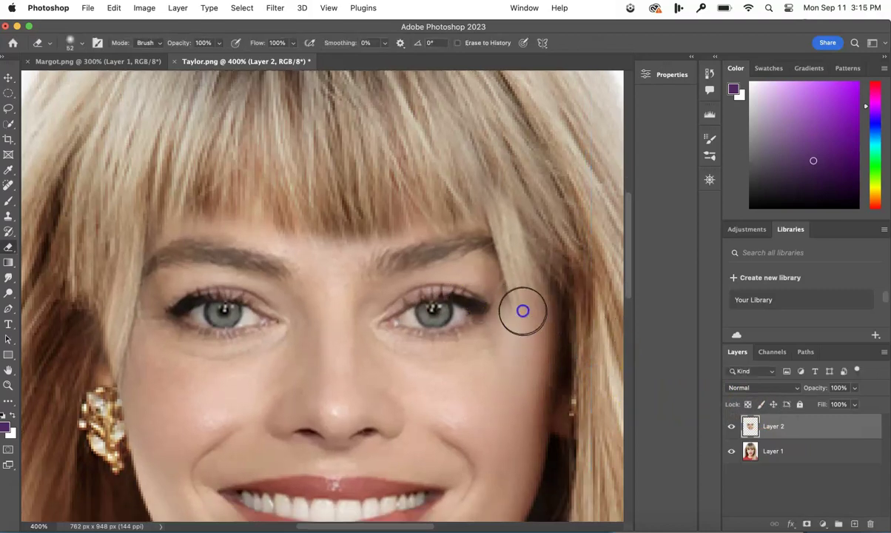
pyautogui.click(507, 383)
pyautogui.moveTo(525, 340); pyautogui.dragTo(523, 318)
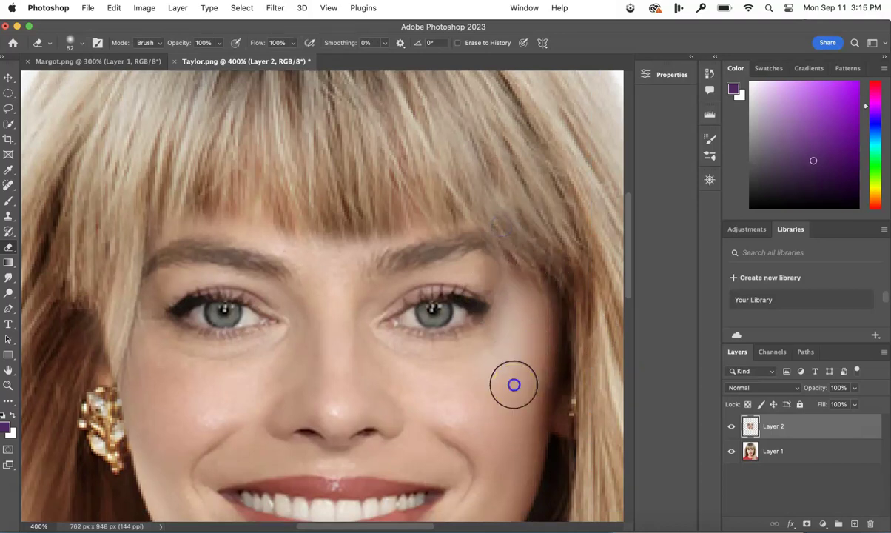
pyautogui.moveTo(103, 369)
pyautogui.mouseDown()
pyautogui.moveTo(107, 294)
pyautogui.moveTo(121, 339)
pyautogui.moveTo(117, 324)
pyautogui.moveTo(118, 410)
pyautogui.mouseUp()
pyautogui.moveTo(133, 359)
pyautogui.mouseDown()
pyautogui.moveTo(118, 304)
pyautogui.moveTo(124, 258)
pyautogui.moveTo(89, 281)
pyautogui.moveTo(114, 235)
pyautogui.moveTo(235, 213)
pyautogui.moveTo(129, 253)
pyautogui.moveTo(264, 265)
pyautogui.moveTo(168, 289)
pyautogui.moveTo(215, 314)
pyautogui.moveTo(175, 315)
pyautogui.moveTo(159, 299)
pyautogui.mouseUp()
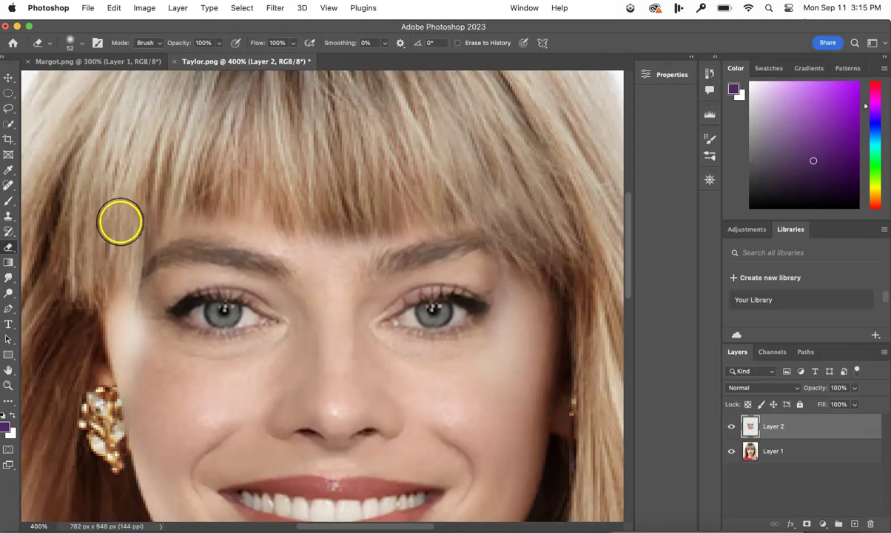
# Pull the face layer's left edge slightly outward, then erase along the left hairline and under the bangs
pyautogui.hotkey('ctrl', 't')
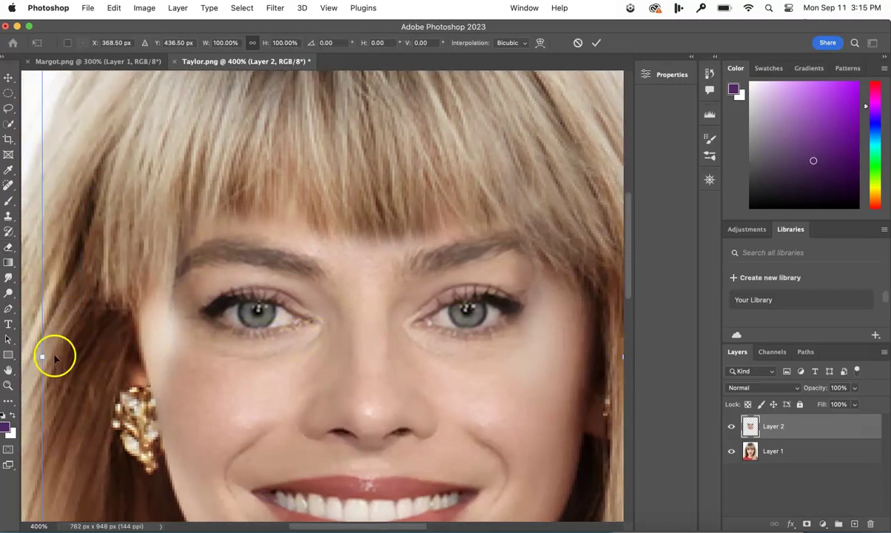
pyautogui.moveTo(42, 356); pyautogui.dragTo(30, 357)
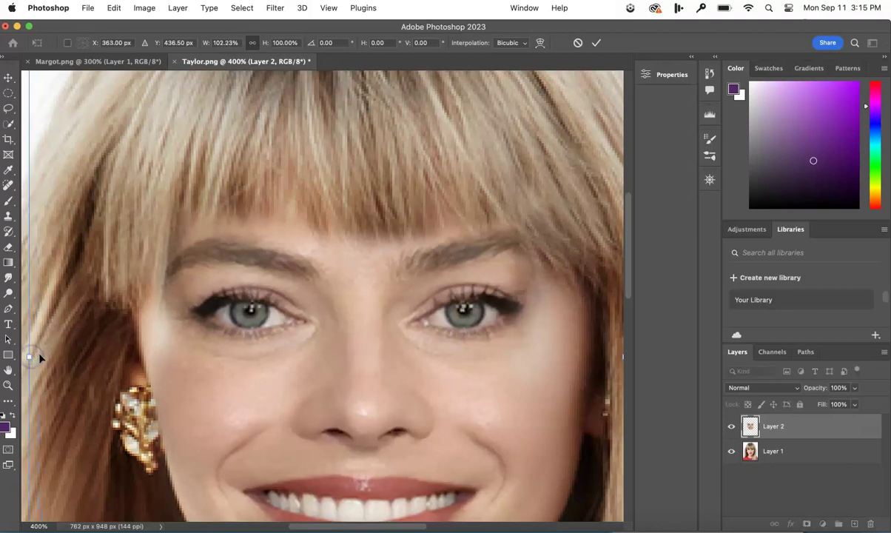
pyautogui.click(7, 246)
pyautogui.click(133, 293)
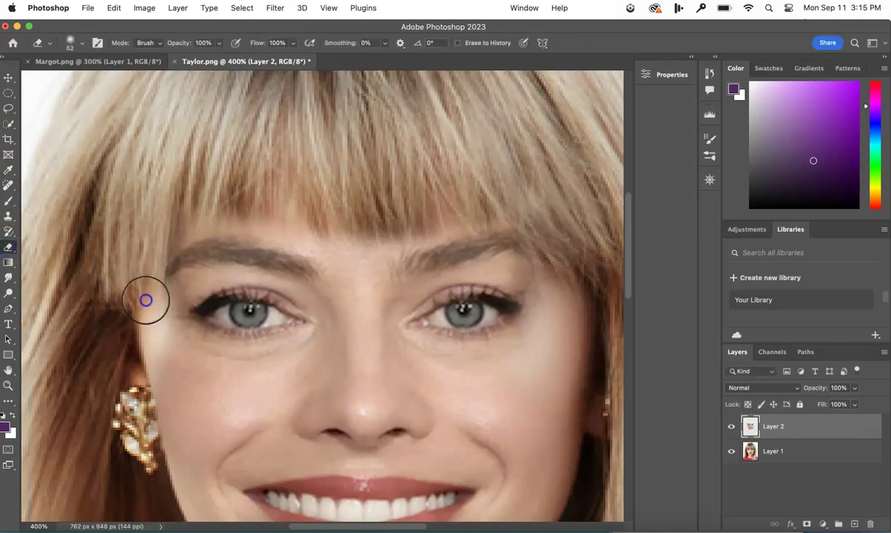
pyautogui.moveTo(163, 264); pyautogui.dragTo(139, 284)
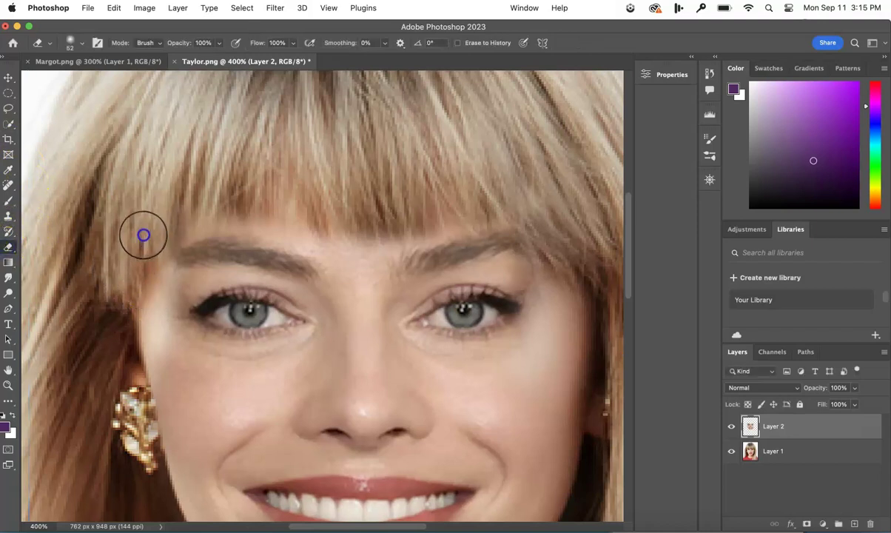
pyautogui.moveTo(191, 191)
pyautogui.mouseDown()
pyautogui.moveTo(408, 230)
pyautogui.moveTo(471, 229)
pyautogui.moveTo(571, 266)
pyautogui.moveTo(446, 252)
pyautogui.moveTo(555, 260)
pyautogui.moveTo(471, 242)
pyautogui.moveTo(404, 254)
pyautogui.moveTo(487, 213)
pyautogui.moveTo(390, 268)
pyautogui.moveTo(270, 223)
pyautogui.moveTo(321, 260)
pyautogui.mouseUp()
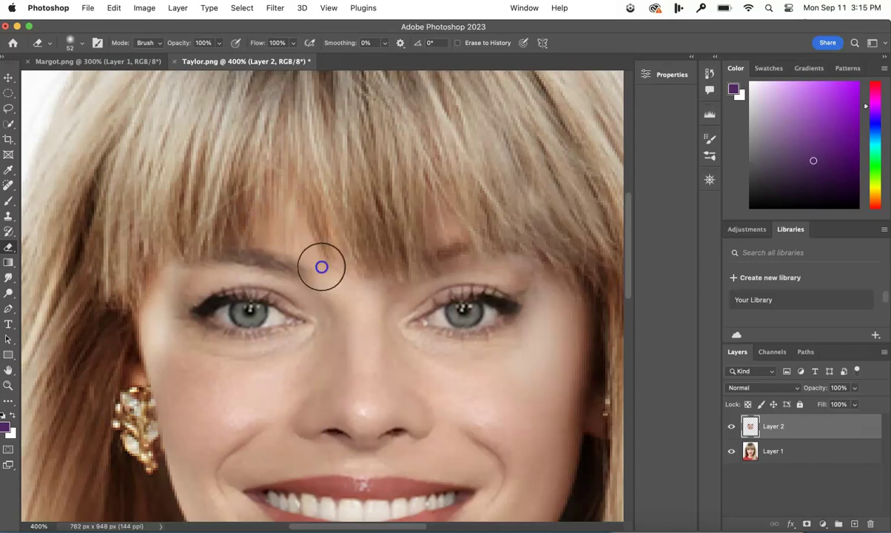
# Zoom out to 100% to check the whole face, then zoom back in to 200%
pyautogui.click(249, 253)
pyautogui.press('super+minus')
pyautogui.press('super+minus')
pyautogui.press('super+minus')
pyautogui.click(397, 251)
pyautogui.press('super+plus')
pyautogui.moveTo(422, 245); pyautogui.dragTo(329, 292)
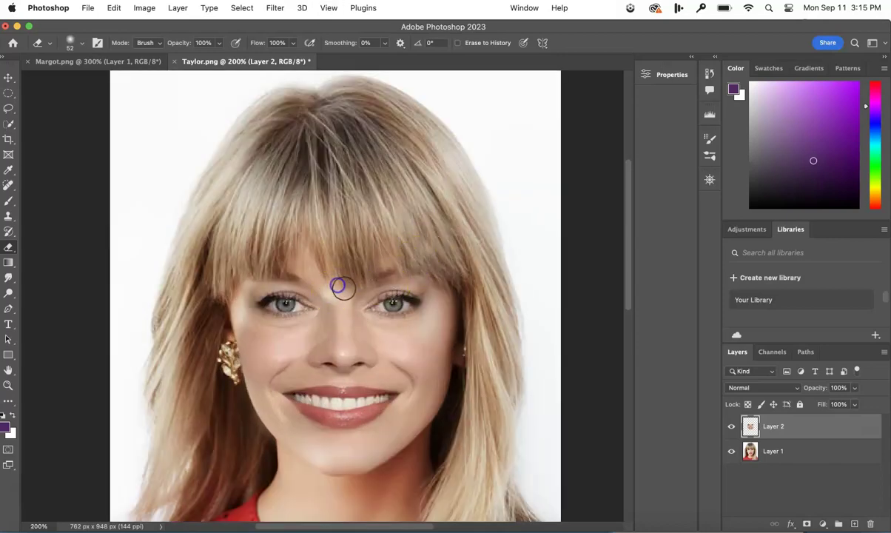
# Erase the face layer's edges between the brows and up toward the hairline
pyautogui.click(347, 292)
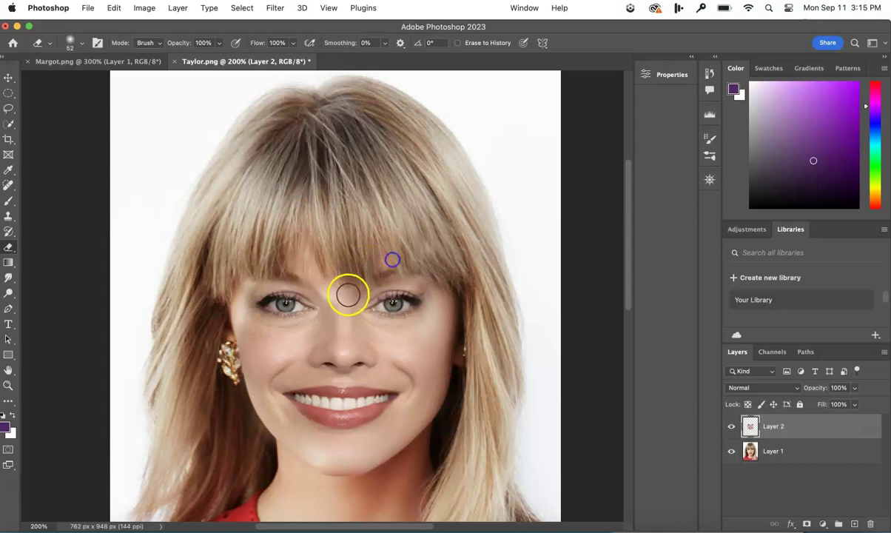
pyautogui.click(427, 283)
pyautogui.moveTo(427, 283); pyautogui.dragTo(478, 263)
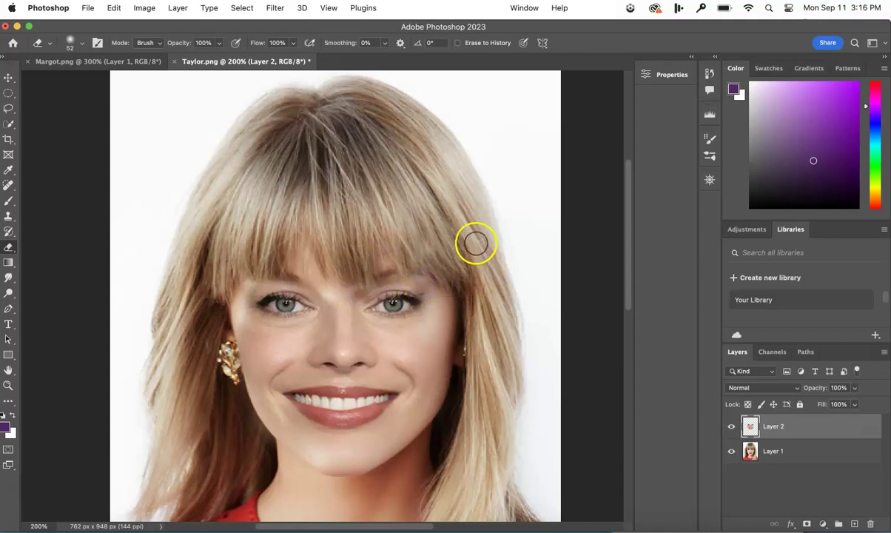
pyautogui.scroll(-2, 476, 264)
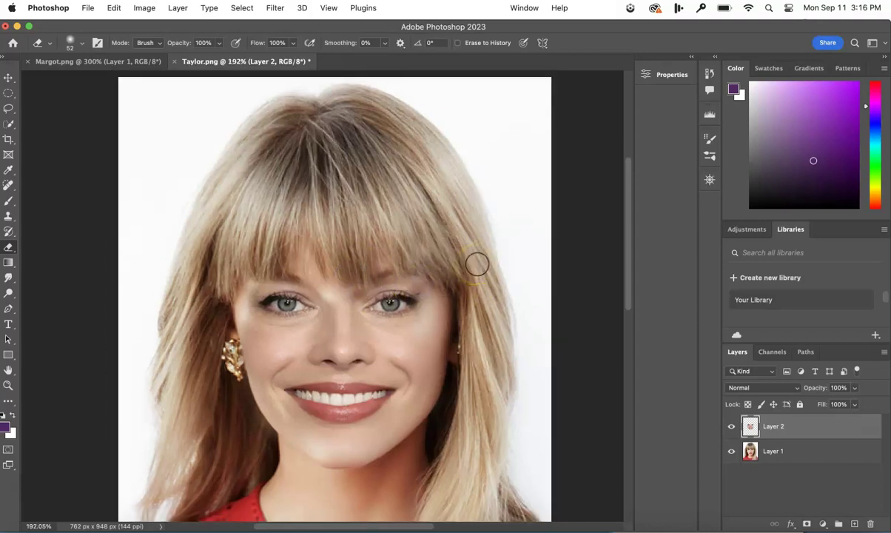
pyautogui.scroll(-3, 477, 264)
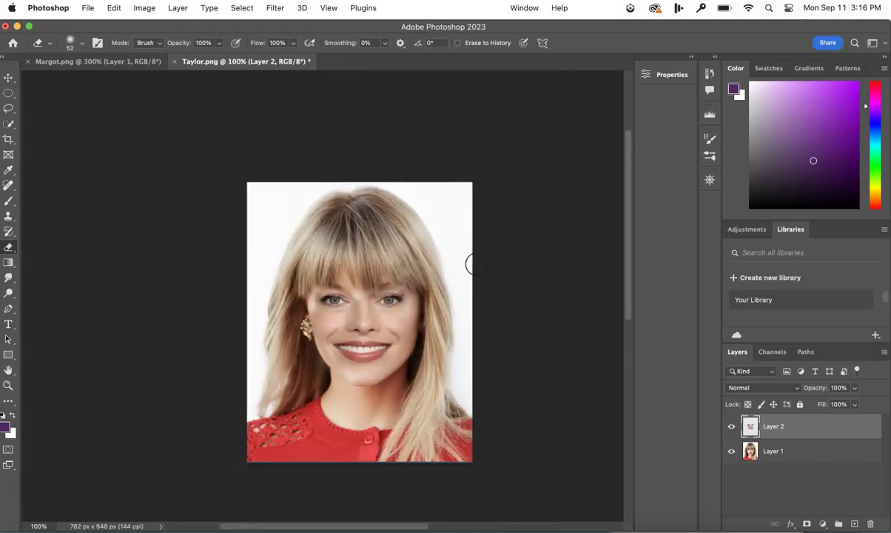
pyautogui.scroll(3, 476, 265)
pyautogui.moveTo(403, 263); pyautogui.dragTo(420, 279)
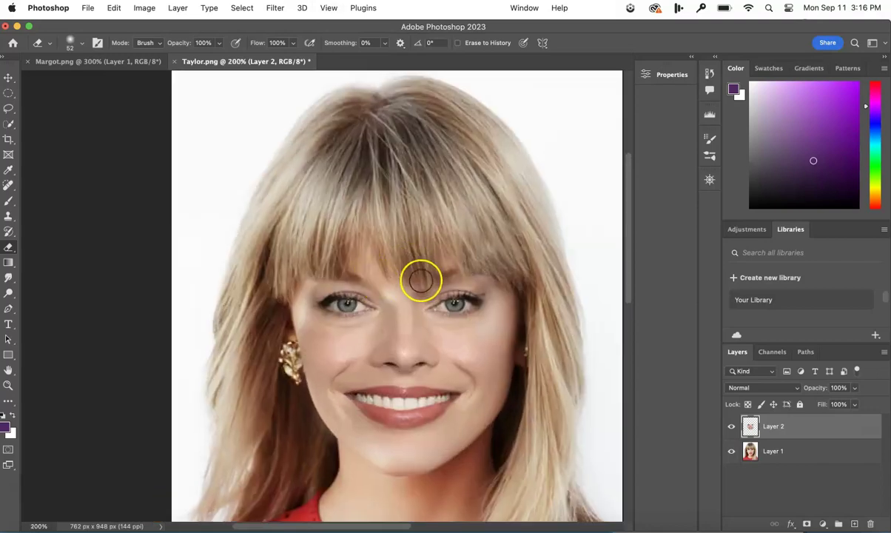
# Shift the face layer about 6 px right and 5 px up, then view at 100%
pyautogui.hotkey('ctrl', 't')
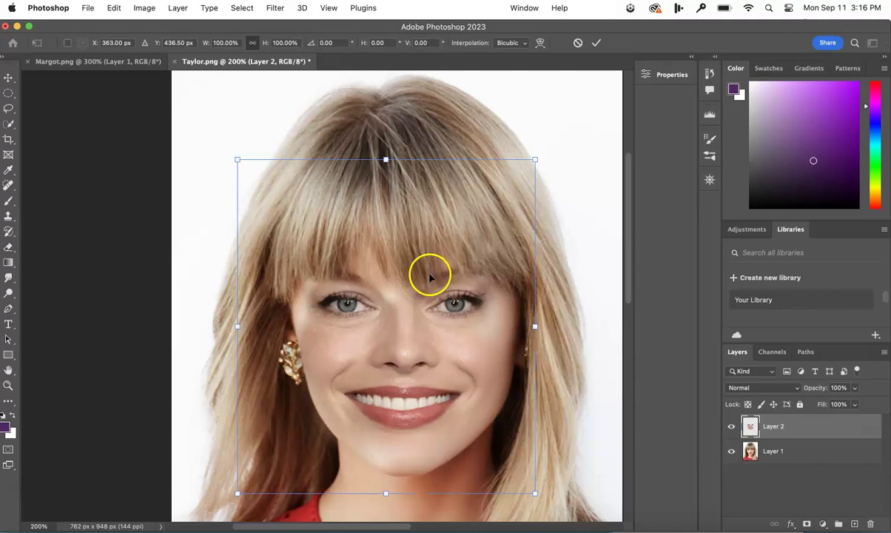
pyautogui.click(9, 77)
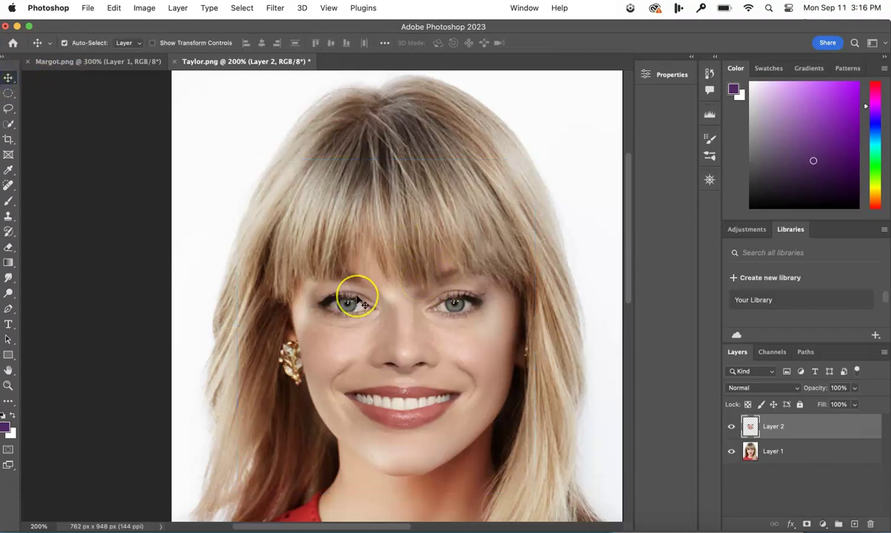
pyautogui.hotkey('ctrl', 't')
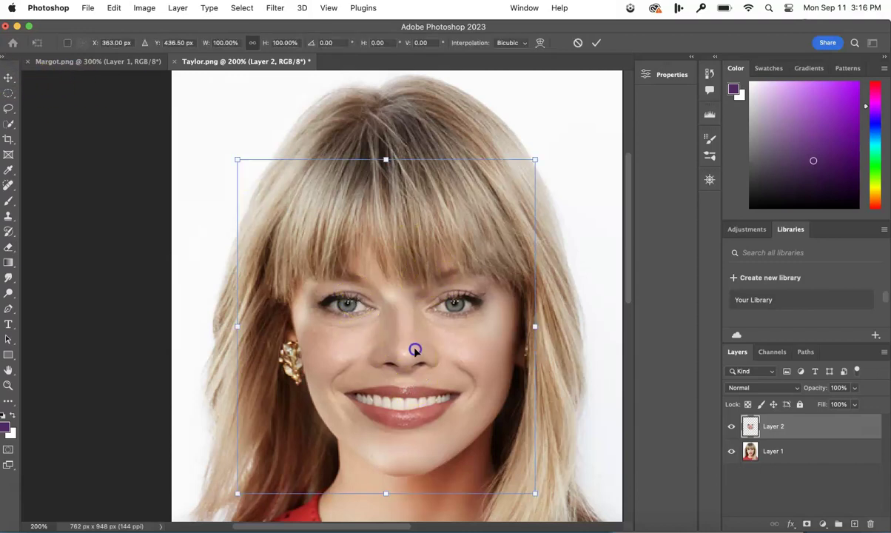
pyautogui.moveTo(416, 350); pyautogui.dragTo(418, 347)
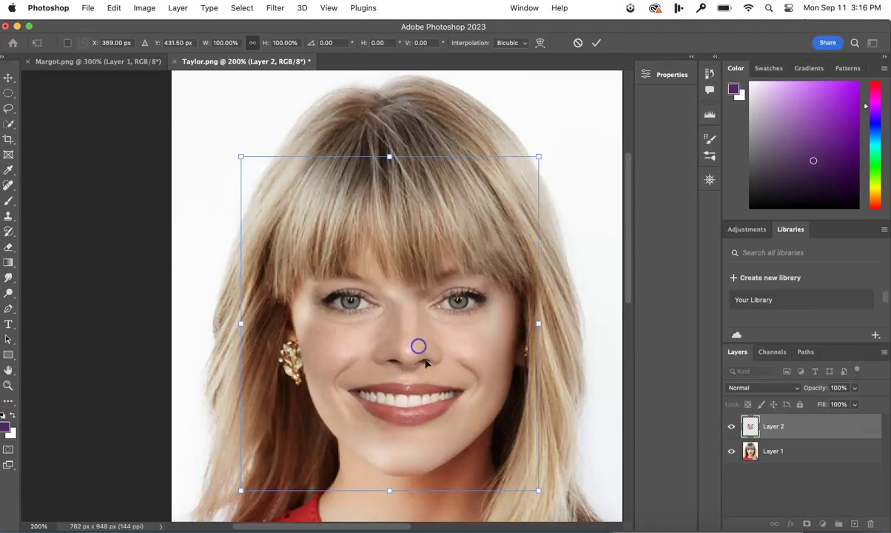
pyautogui.press('Return')
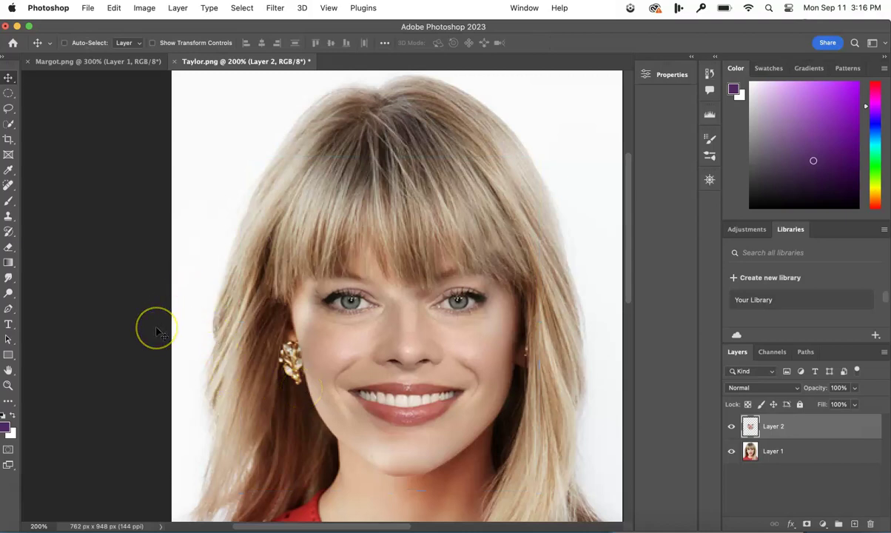
pyautogui.press('super+minus')
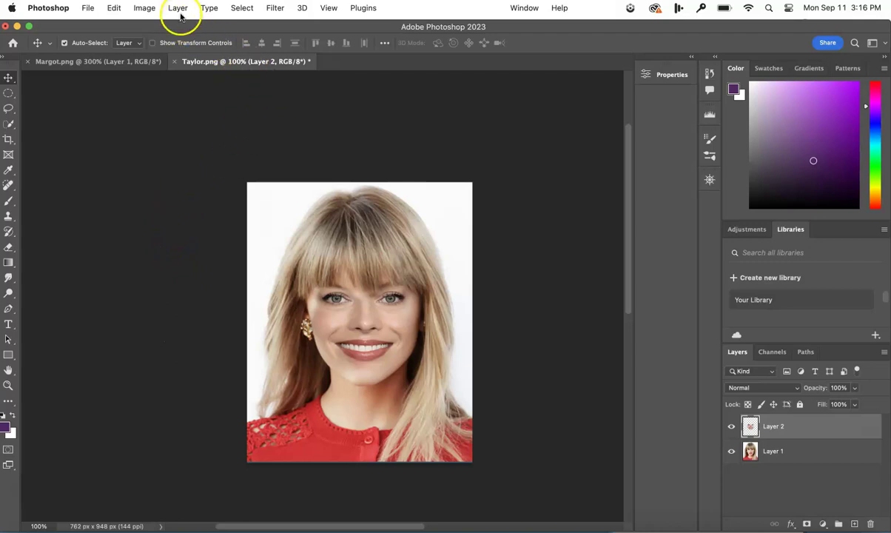
# Apply Brightness/Contrast to Layer 2 with Brightness 17 and Contrast -15
pyautogui.click(144, 8)
pyautogui.click(279, 45)
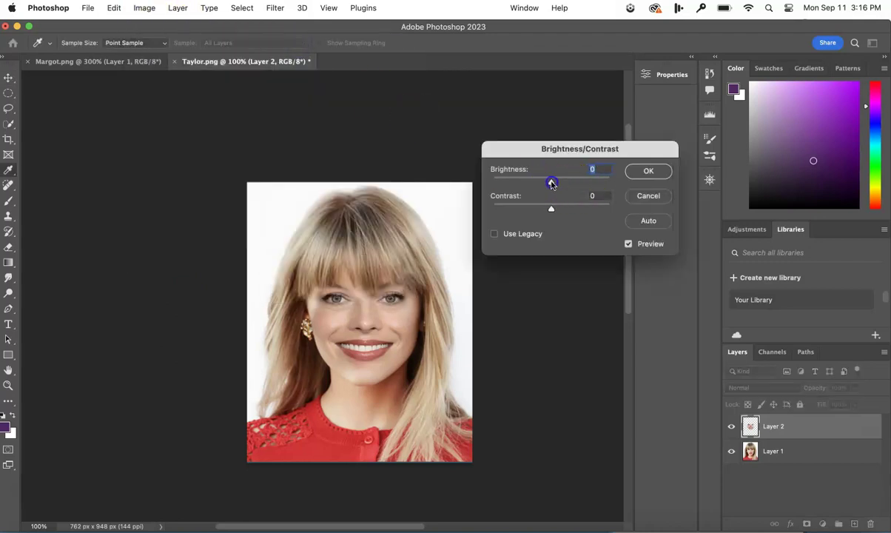
pyautogui.moveTo(548, 183)
pyautogui.mouseDown()
pyautogui.moveTo(580, 183)
pyautogui.moveTo(556, 185)
pyautogui.mouseUp()
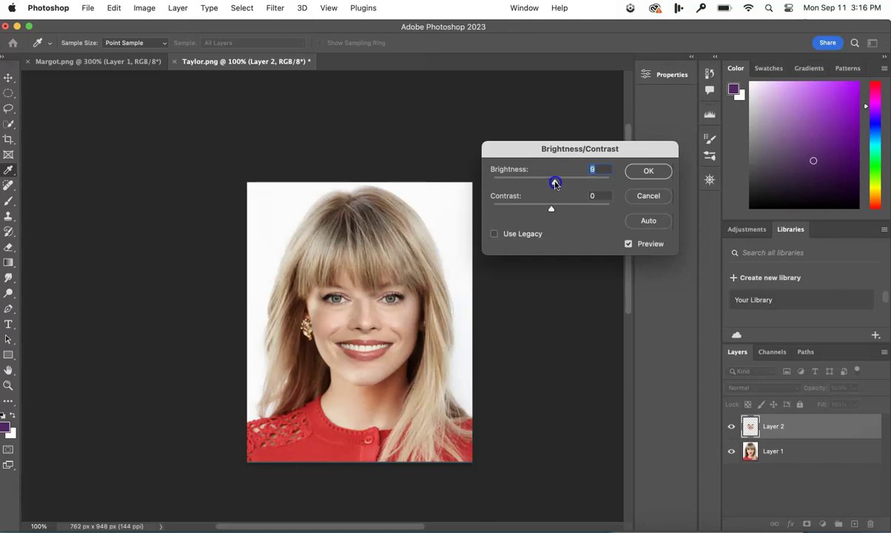
pyautogui.moveTo(554, 184); pyautogui.dragTo(562, 183)
pyautogui.click(550, 210)
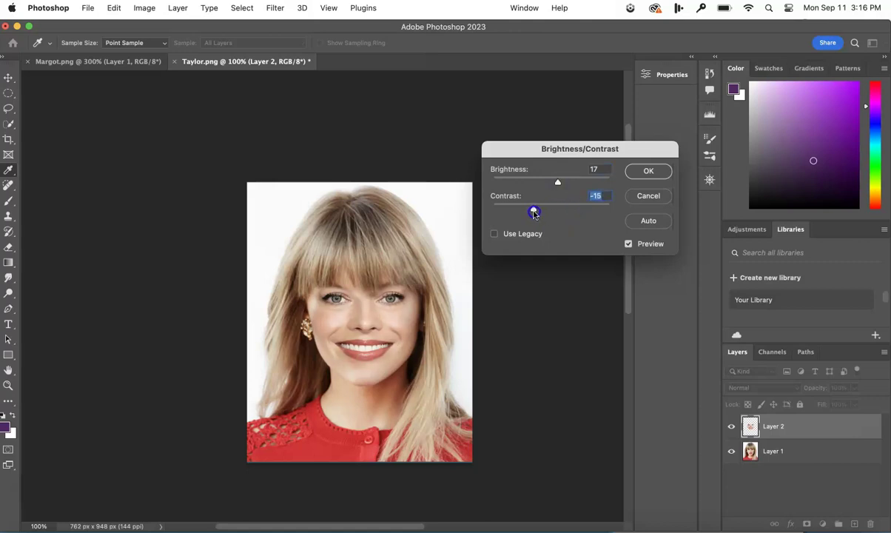
pyautogui.click(648, 171)
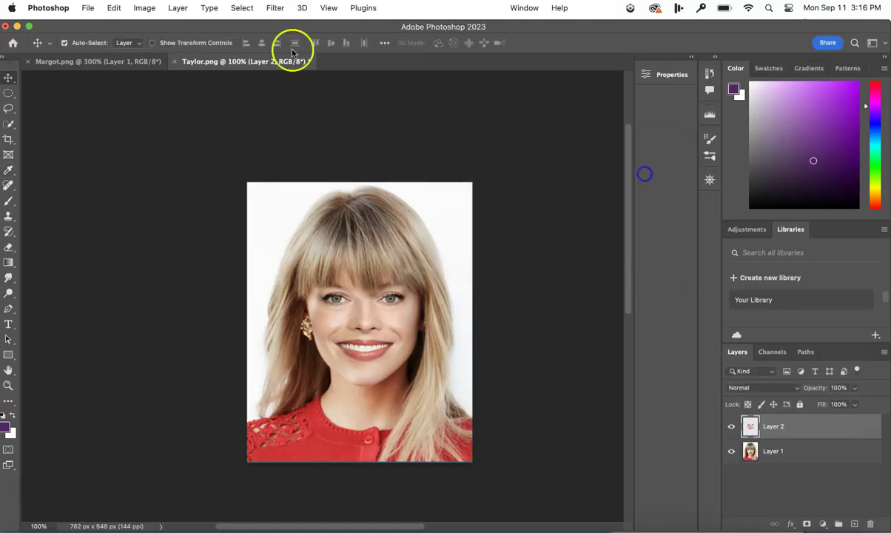
# Raise the face layer's saturation by +16 with Hue/Saturation
pyautogui.click(145, 8)
pyautogui.click(322, 105)
pyautogui.moveTo(607, 288)
pyautogui.mouseDown()
pyautogui.moveTo(574, 288)
pyautogui.moveTo(643, 288)
pyautogui.mouseUp()
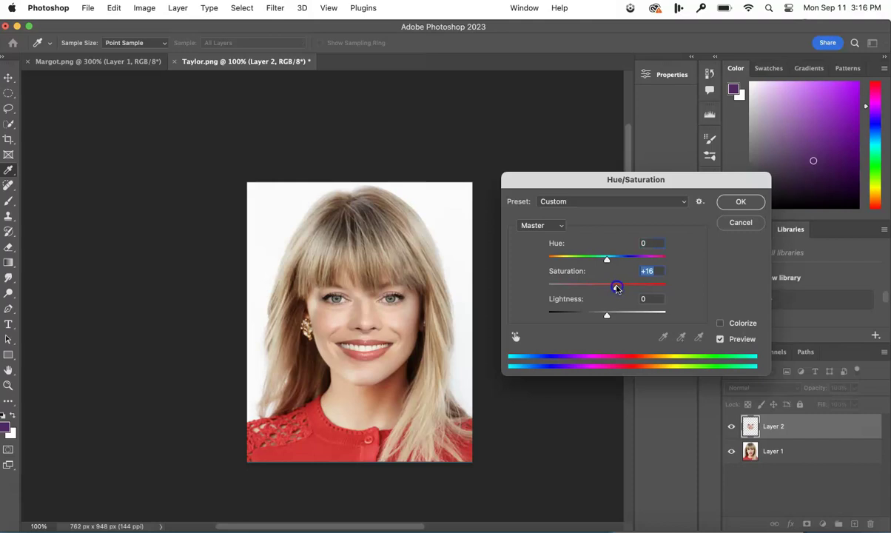
pyautogui.click(736, 202)
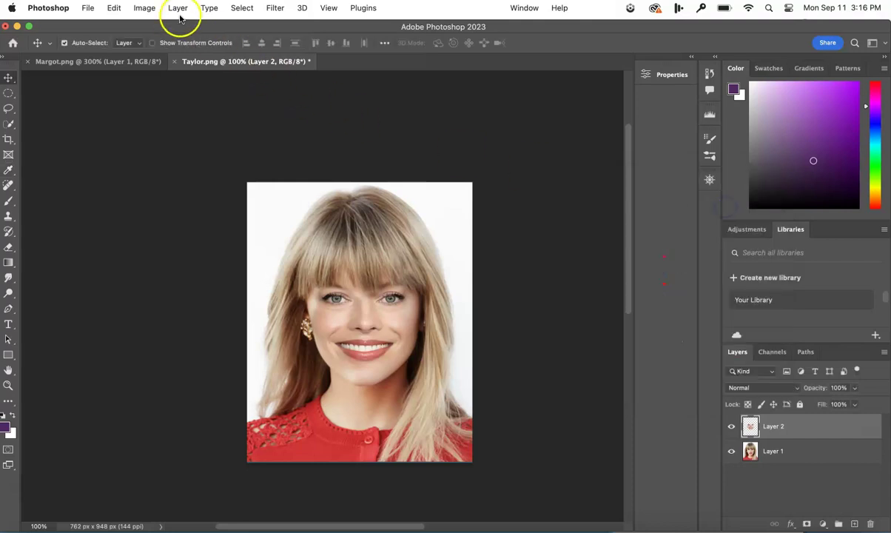
# Apply Levels to the face layer with black 0, midtones 0.89 and white 255
pyautogui.click(140, 7)
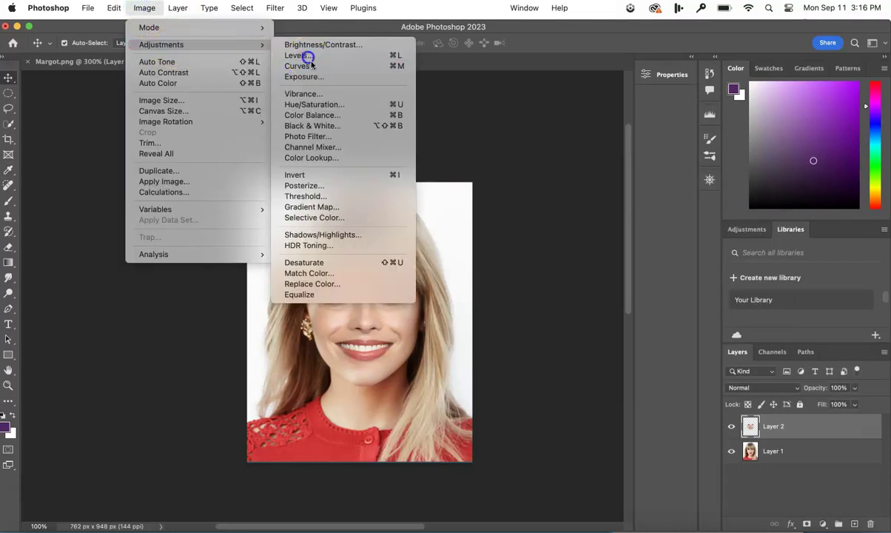
pyautogui.click(307, 56)
pyautogui.moveTo(548, 252)
pyautogui.mouseDown()
pyautogui.moveTo(607, 254)
pyautogui.moveTo(536, 255)
pyautogui.mouseUp()
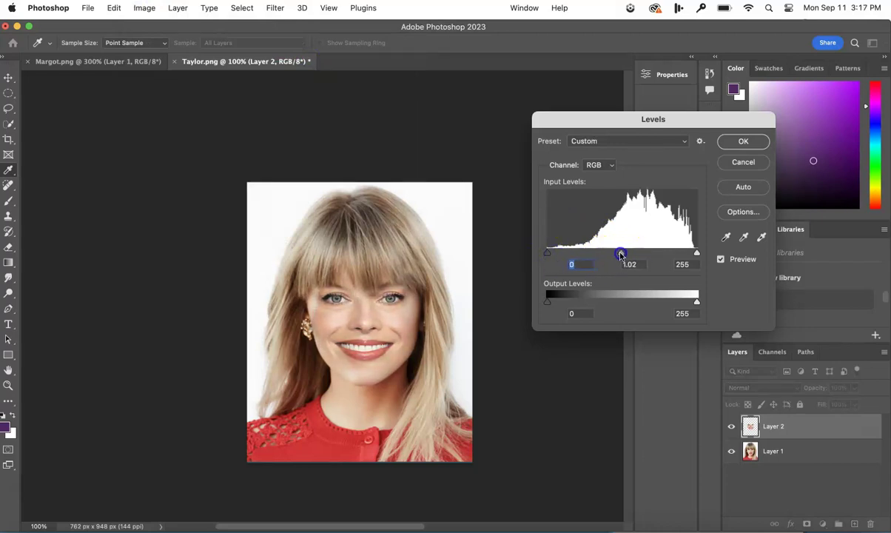
pyautogui.moveTo(617, 254); pyautogui.dragTo(628, 255)
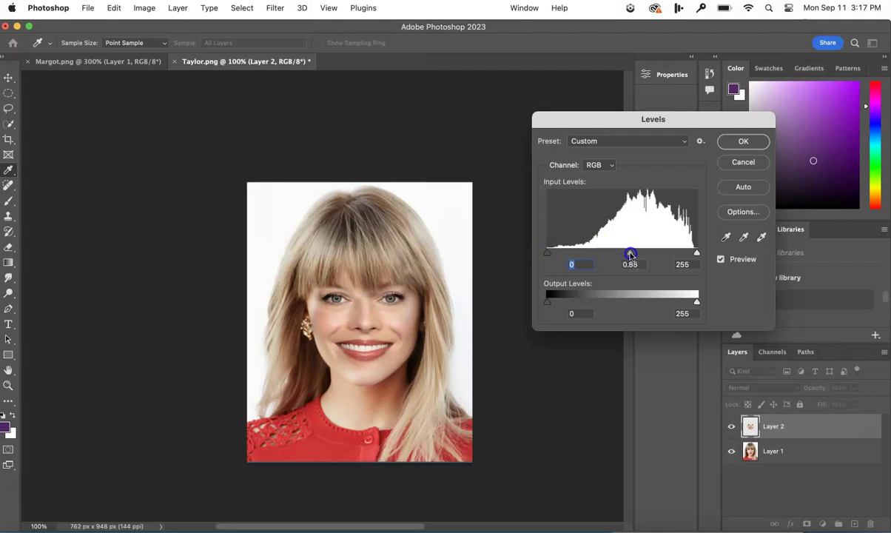
pyautogui.click(743, 141)
pyautogui.press('v')
pyautogui.scroll(3, 354, 295)
# Scale Layer 2's face to about 102% width and 104% height to fit the head
pyautogui.click(177, 360)
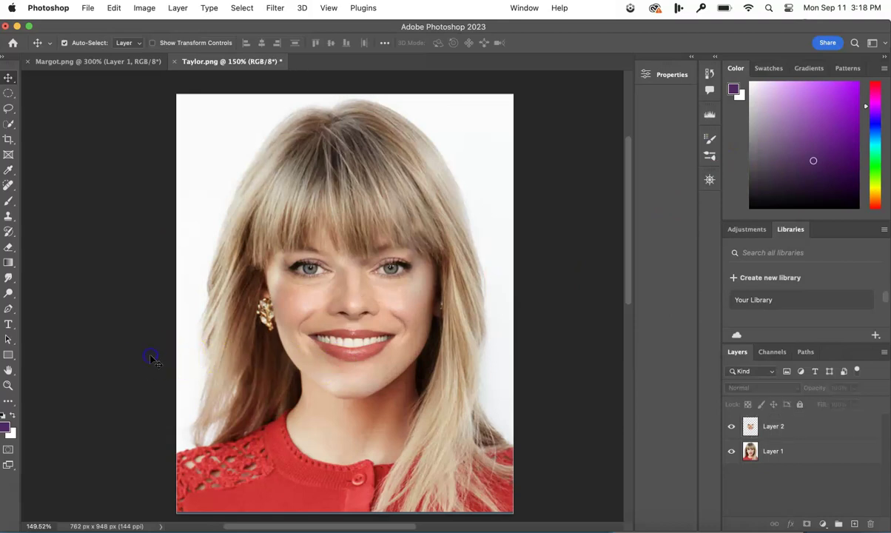
pyautogui.press('super+plus')
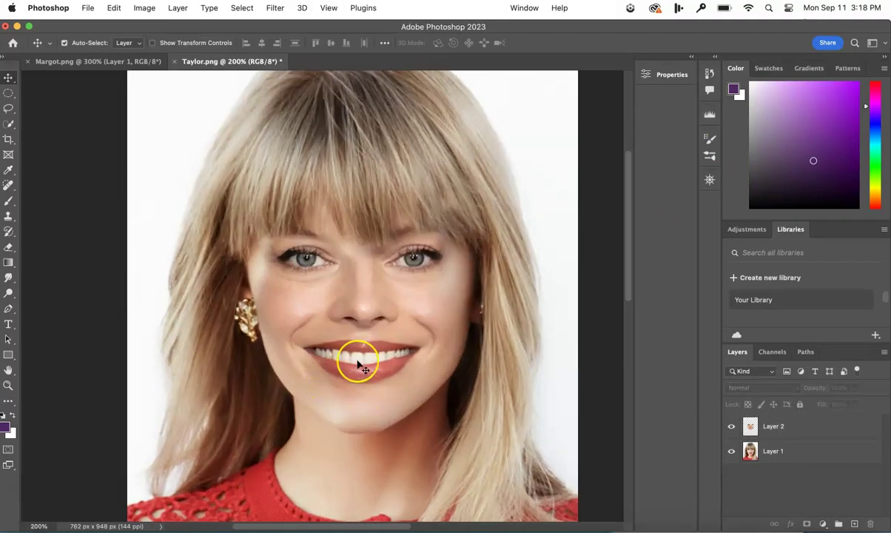
pyautogui.click(823, 424)
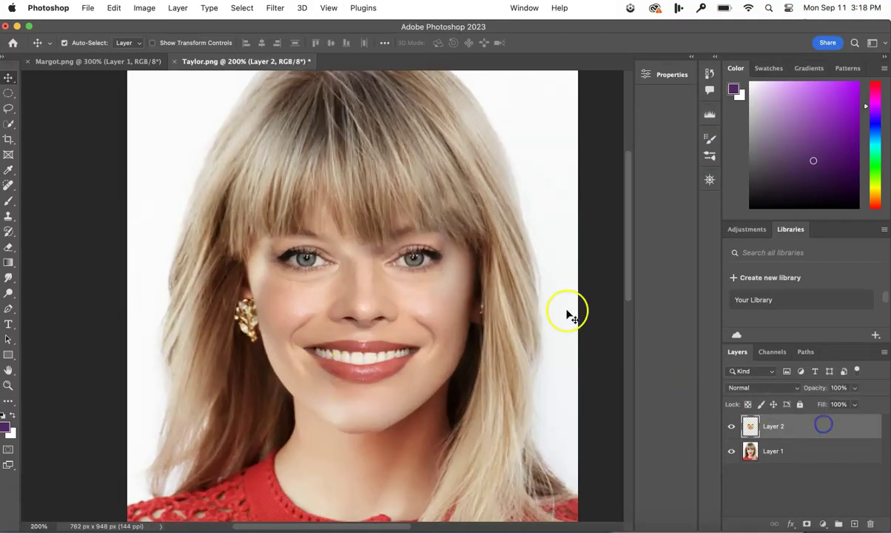
pyautogui.press('super+t')
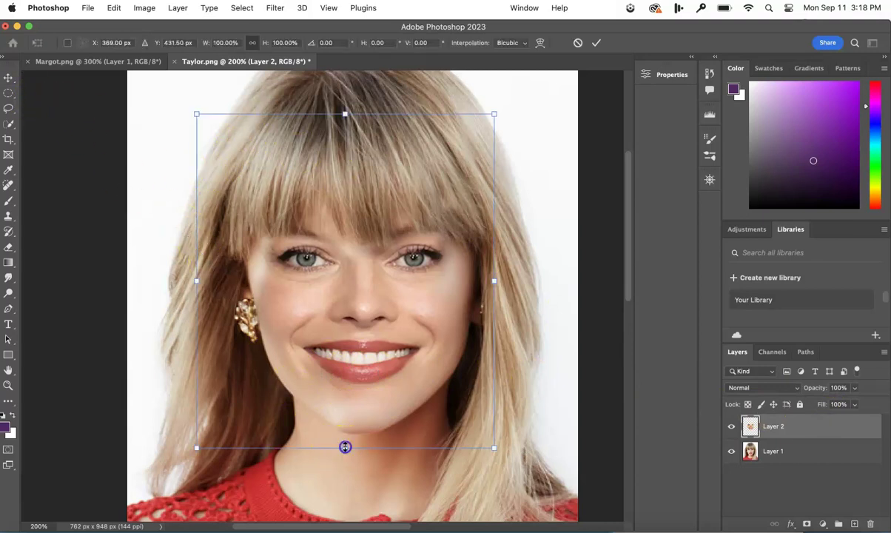
pyautogui.moveTo(345, 448); pyautogui.dragTo(345, 453)
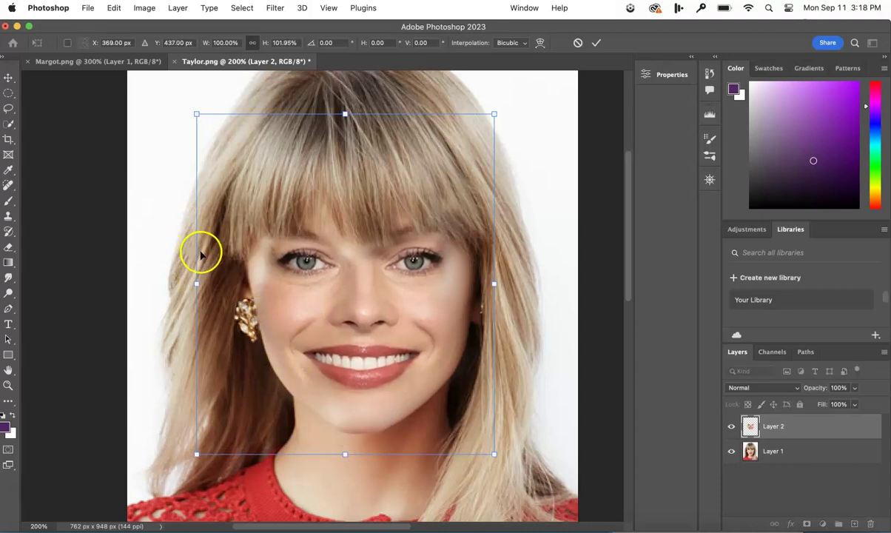
pyautogui.moveTo(191, 111); pyautogui.dragTo(188, 105)
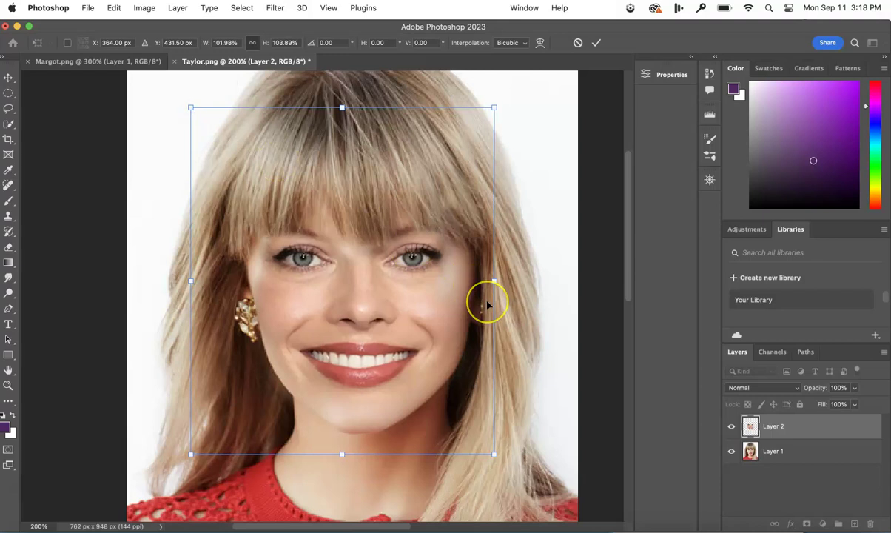
pyautogui.press('Return')
pyautogui.press('super+1')
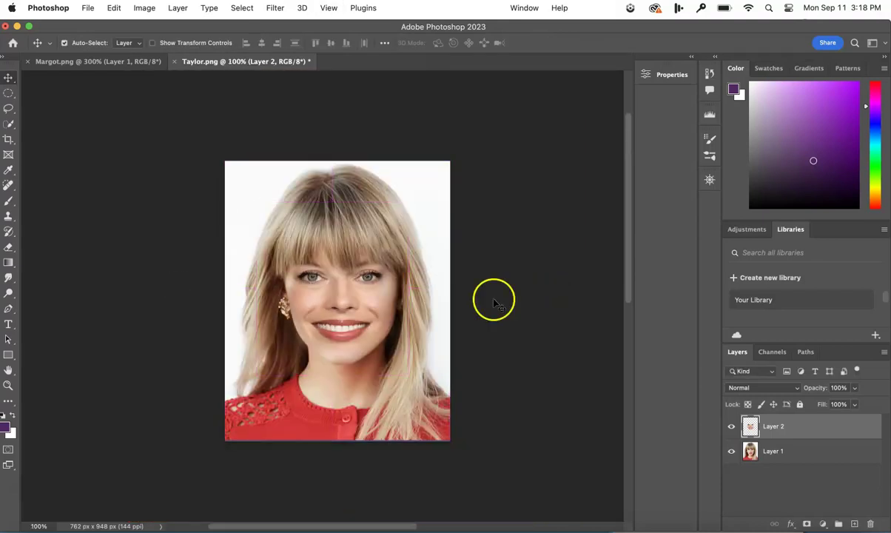
pyautogui.moveTo(9, 77)
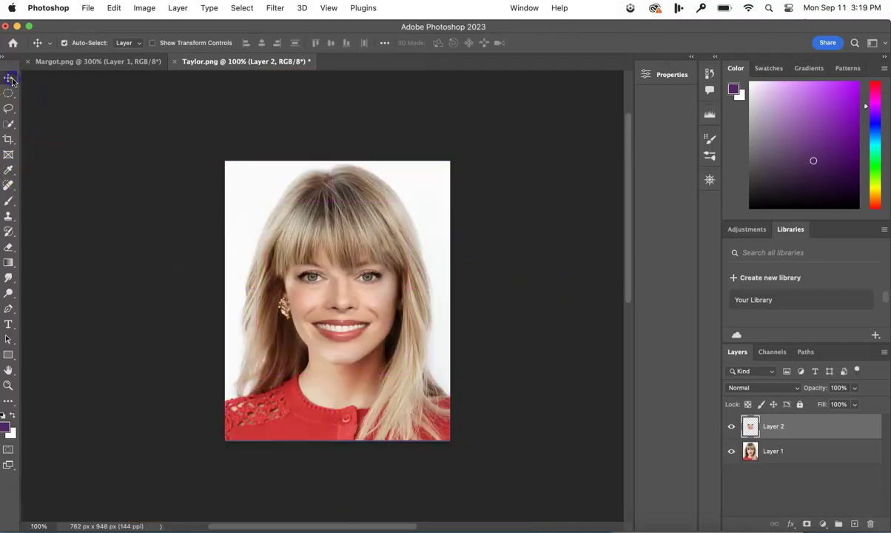
# Export the composite via Export As as a 762 × 948 JPG to the Desktop
pyautogui.click(87, 8)
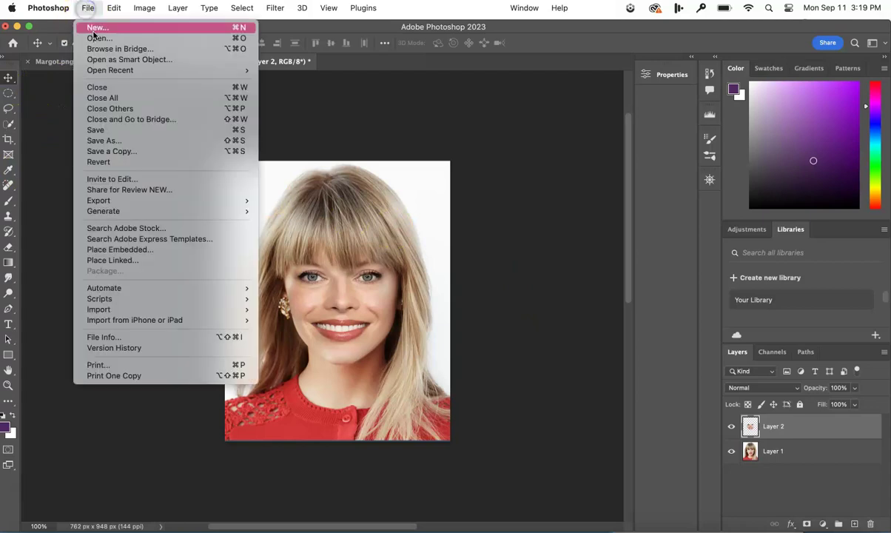
pyautogui.moveTo(98, 201)
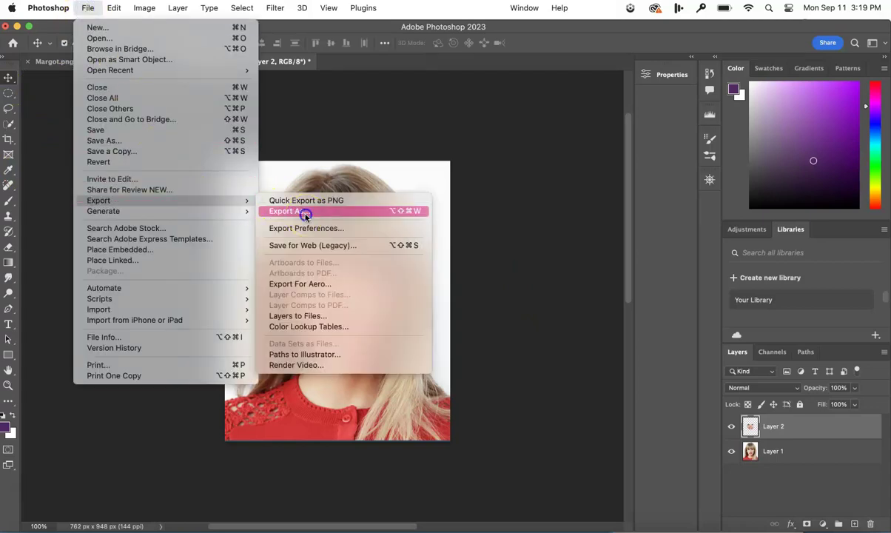
pyautogui.click(305, 215)
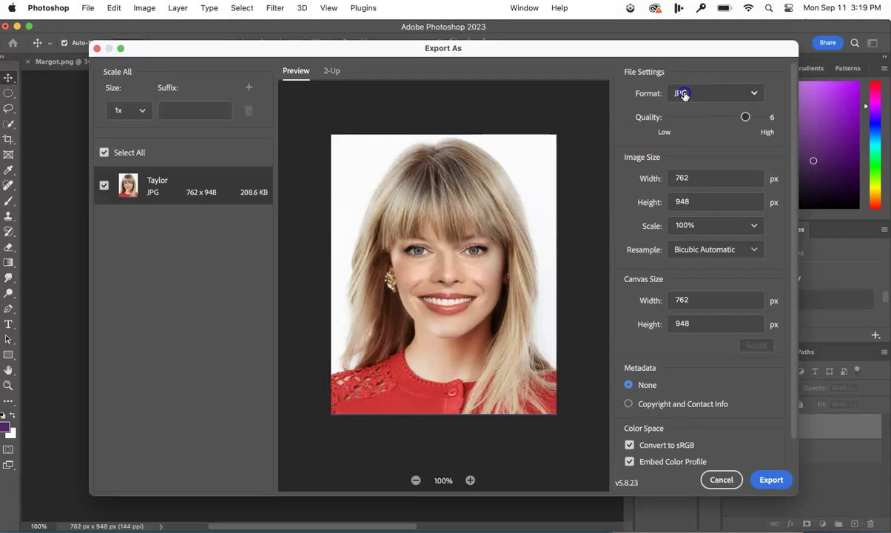
pyautogui.click(682, 94)
pyautogui.click(688, 135)
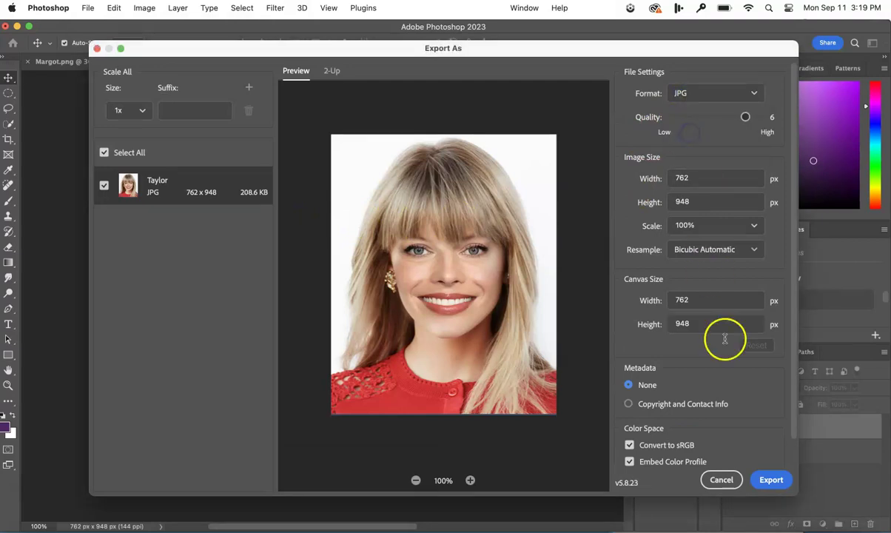
pyautogui.click(772, 482)
pyautogui.write('Taylor/Margot')
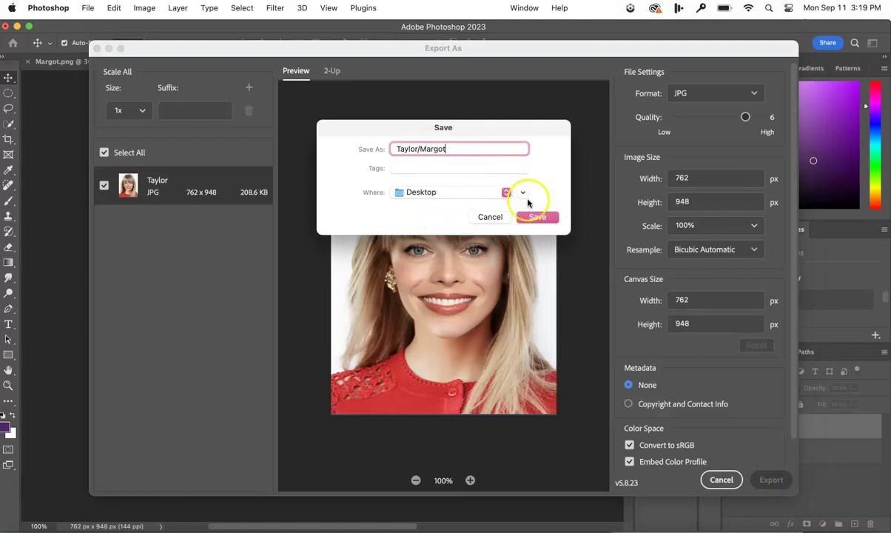
pyautogui.click(529, 216)
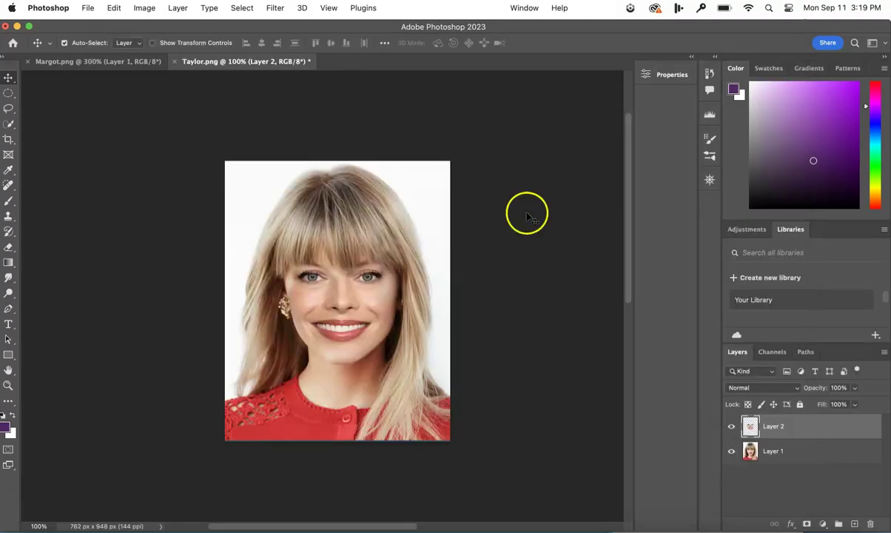